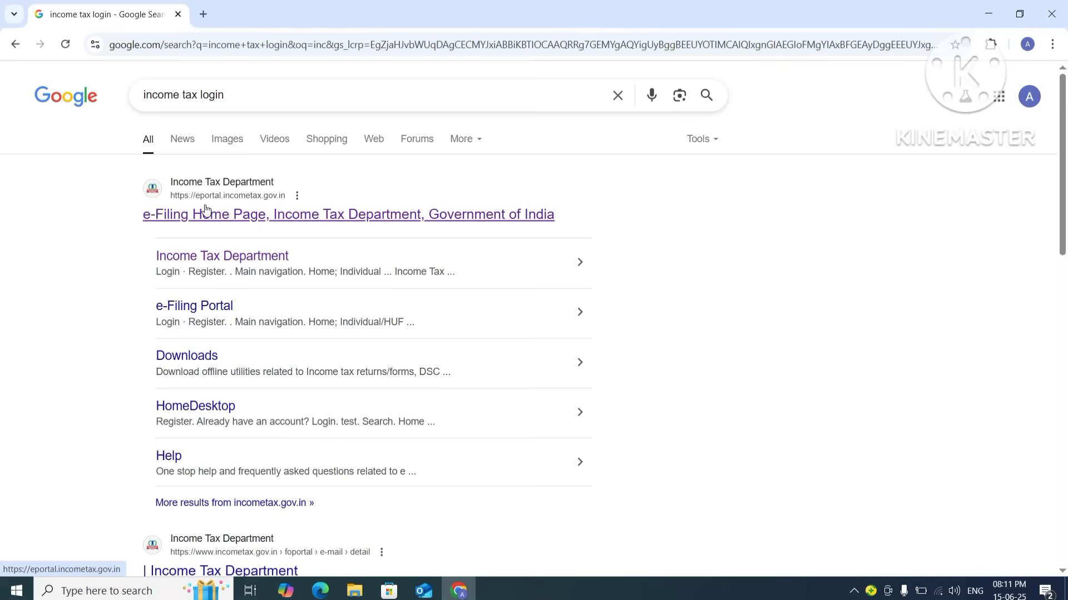
# Open the Income Tax e-Filing portal from the search results and submit the taxpayer's user ID on the login page
pyautogui.click(272, 216)
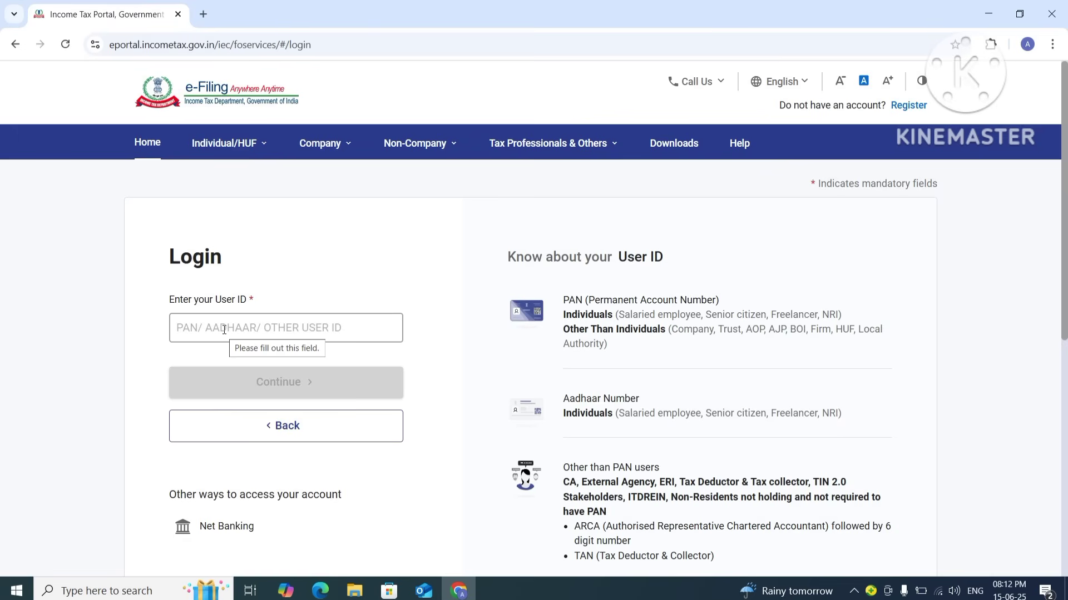
pyautogui.click(224, 330)
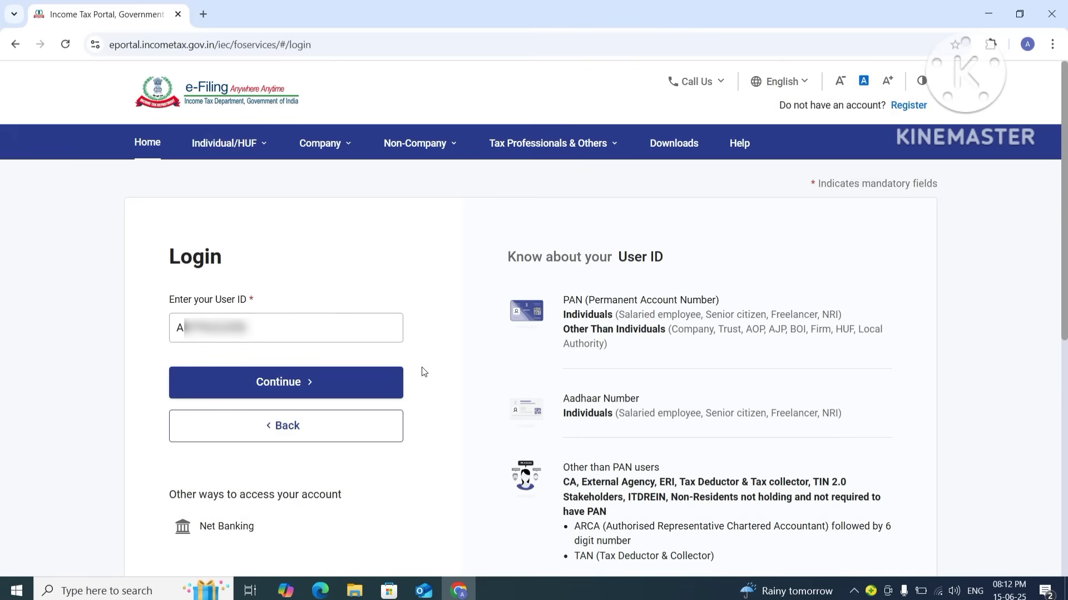
pyautogui.click(296, 385)
# Confirm the secure access message, enter the e-Filing account password and log in
pyautogui.hotkey('ctrl', '-')
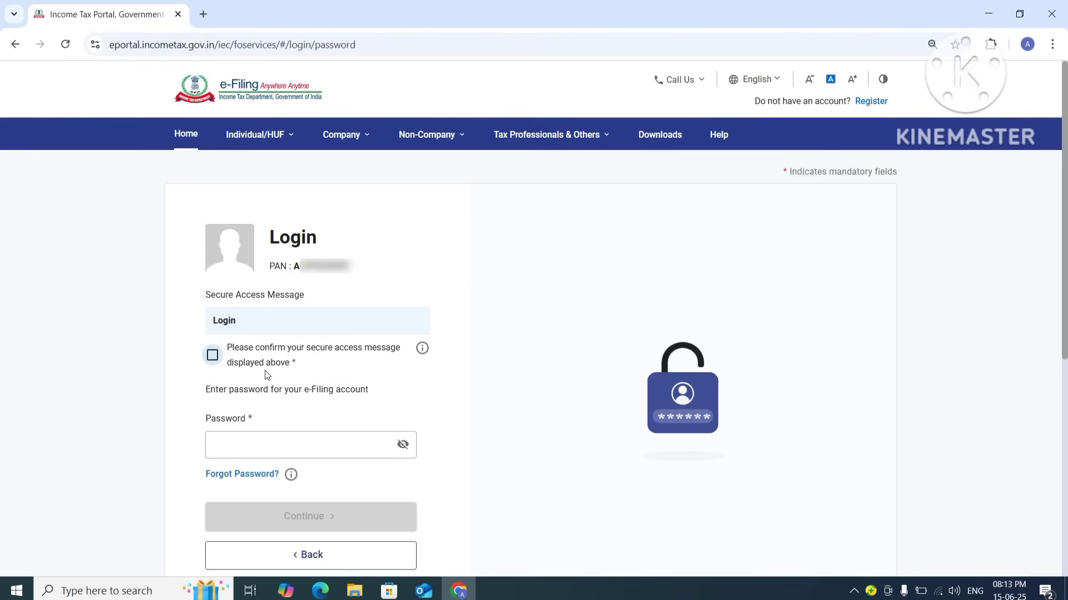
pyautogui.click(213, 357)
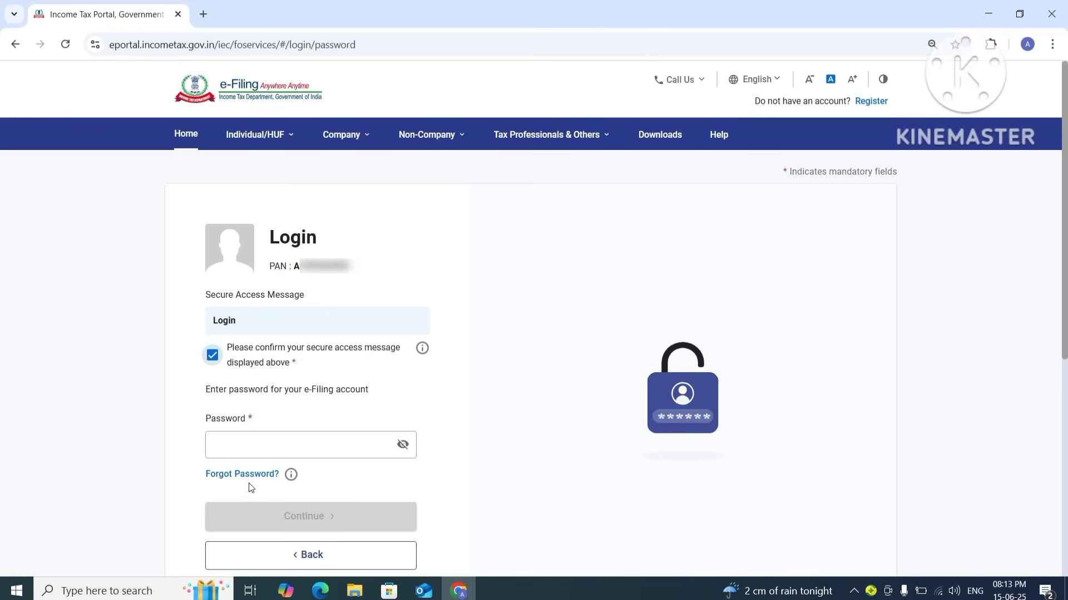
pyautogui.click(237, 445)
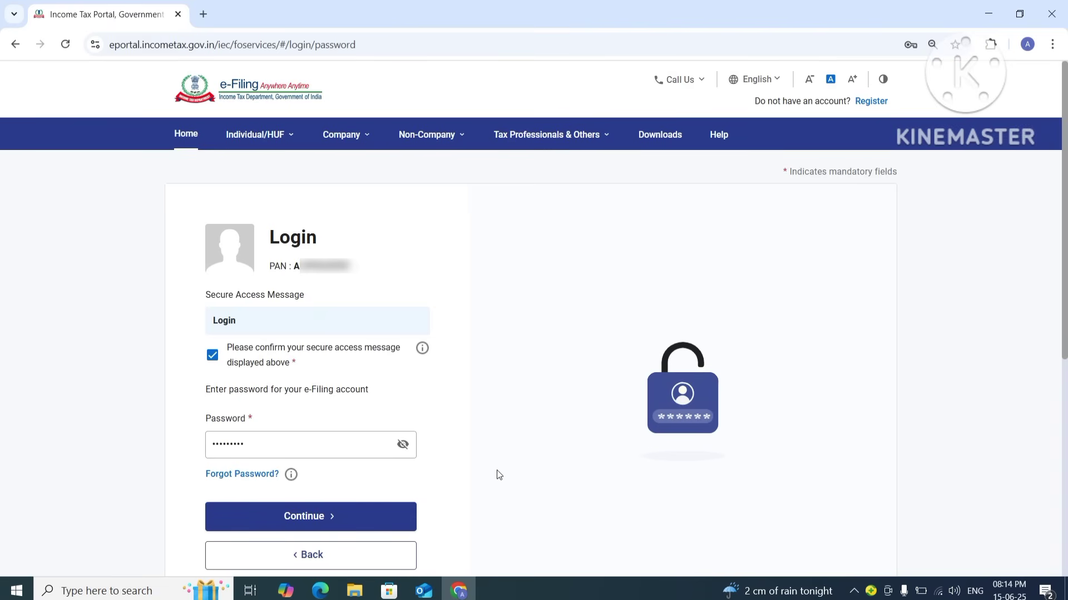
pyautogui.click(321, 517)
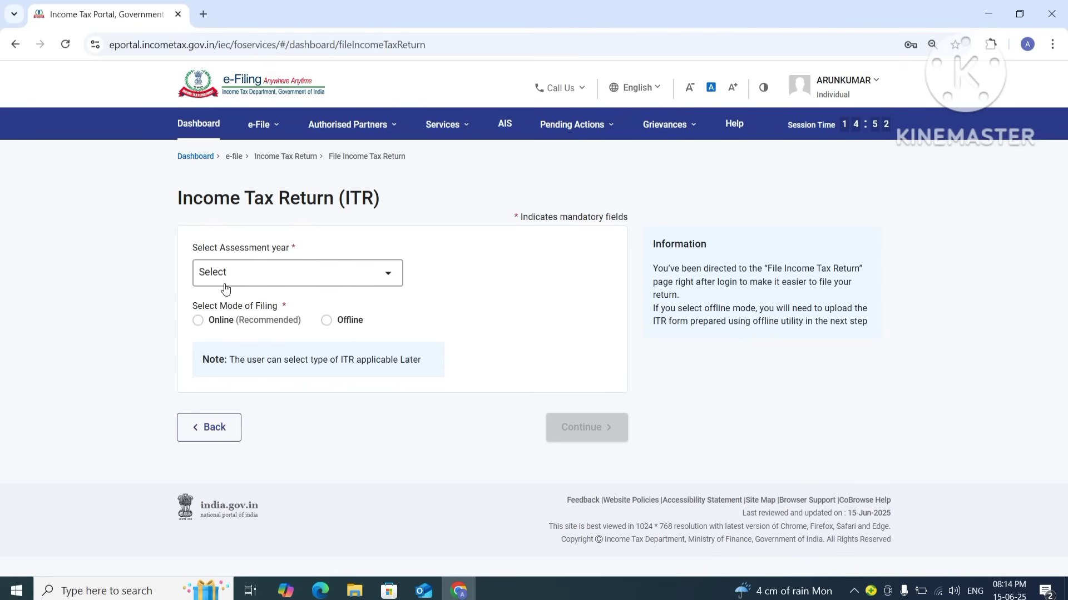
# Choose assessment year 2025-26 (Current A.Y.) with the Online mode of filing and continue
pyautogui.click(389, 276)
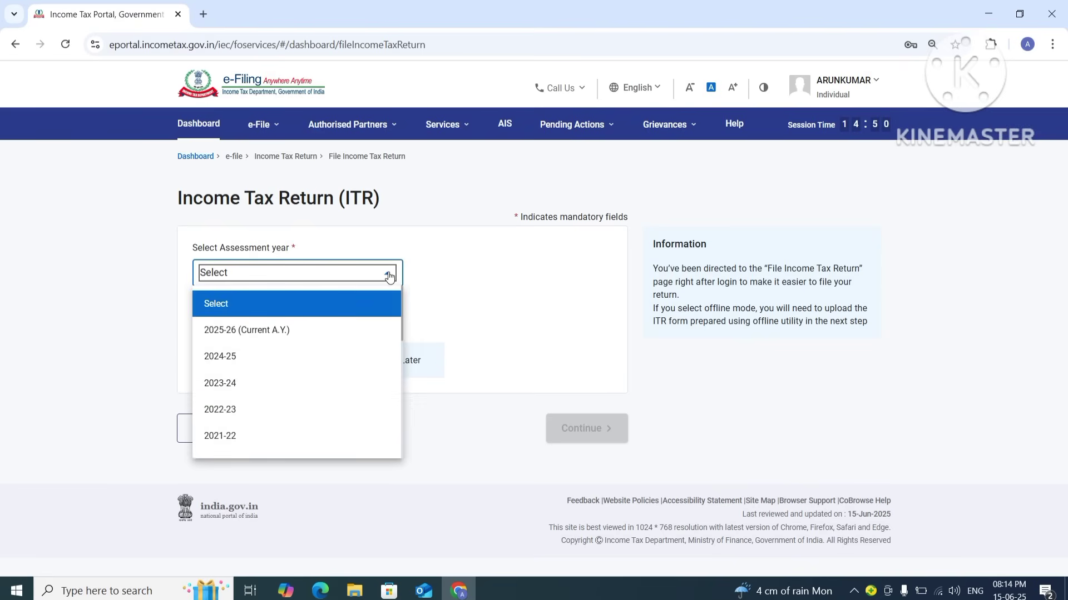
pyautogui.click(279, 331)
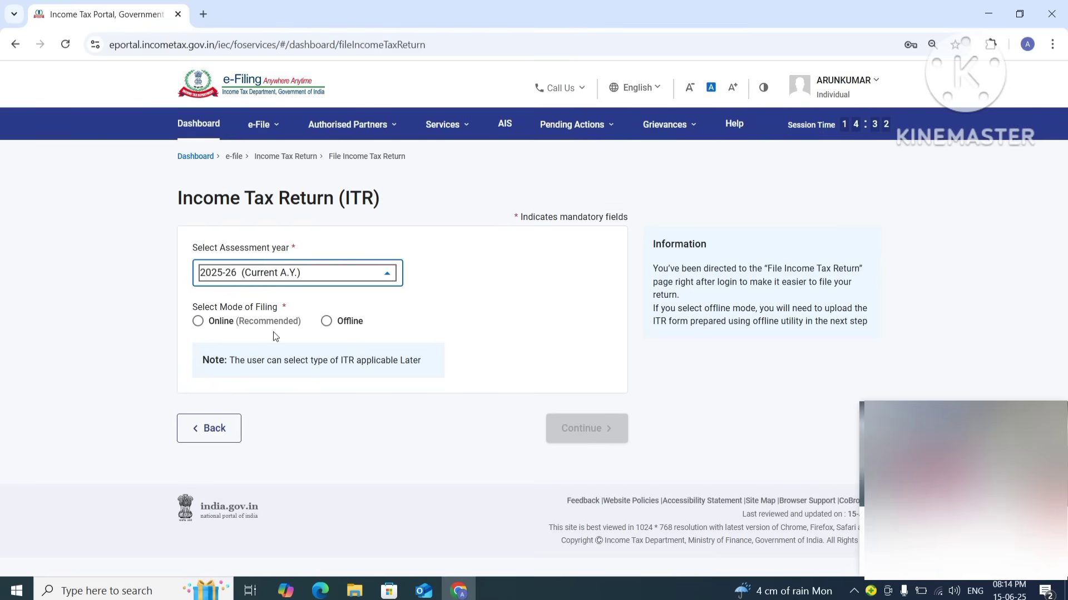
pyautogui.click(197, 322)
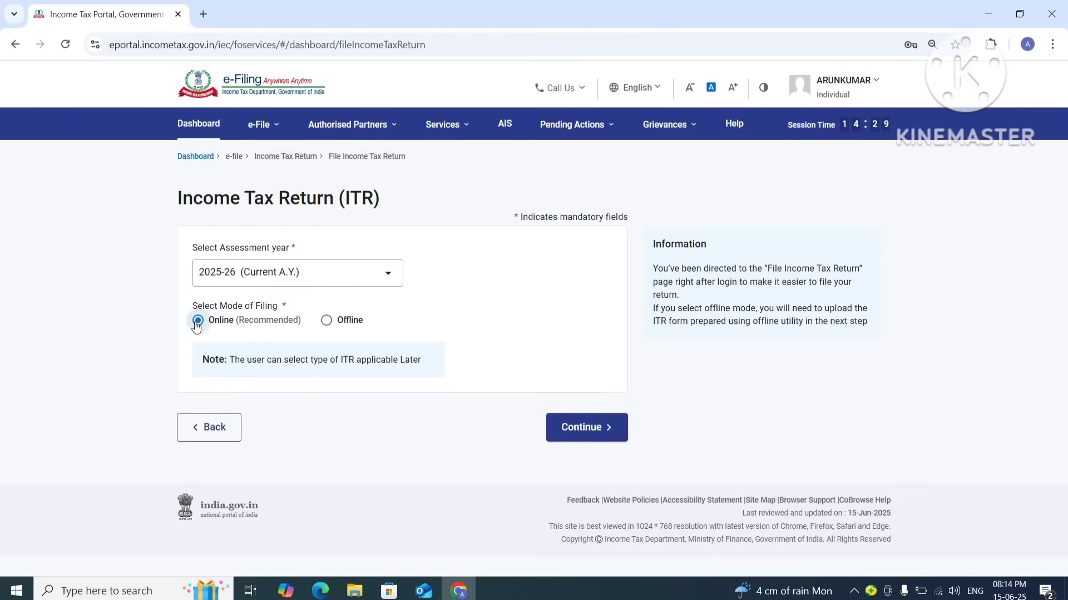
pyautogui.click(594, 437)
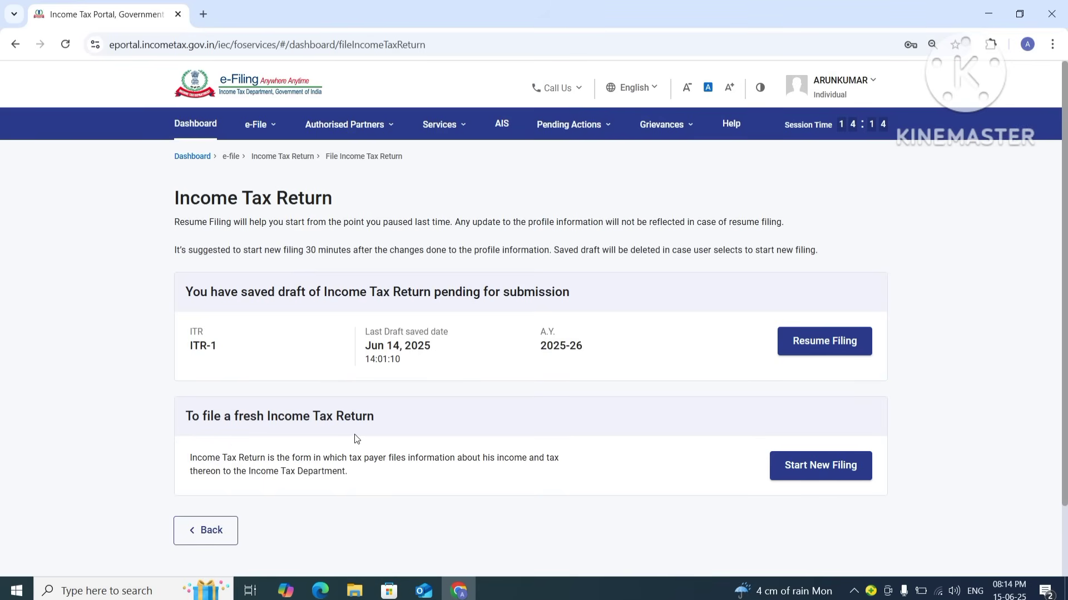
# Start a new filing with Individual status using the ITR-1 form and acknowledge the tax regime notice
pyautogui.click(819, 467)
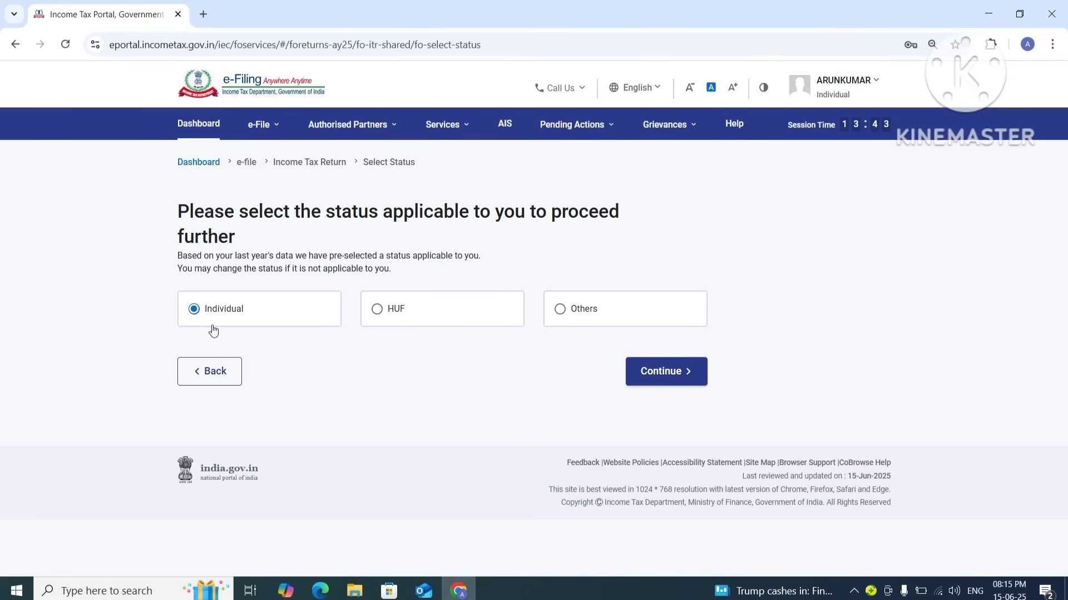
pyautogui.click(665, 382)
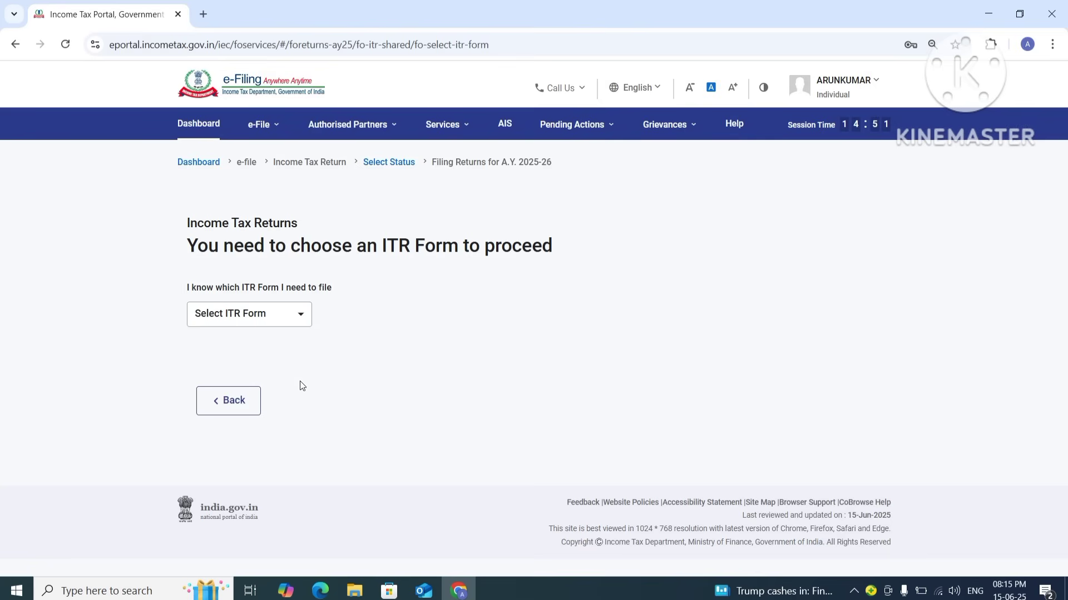
pyautogui.click(299, 322)
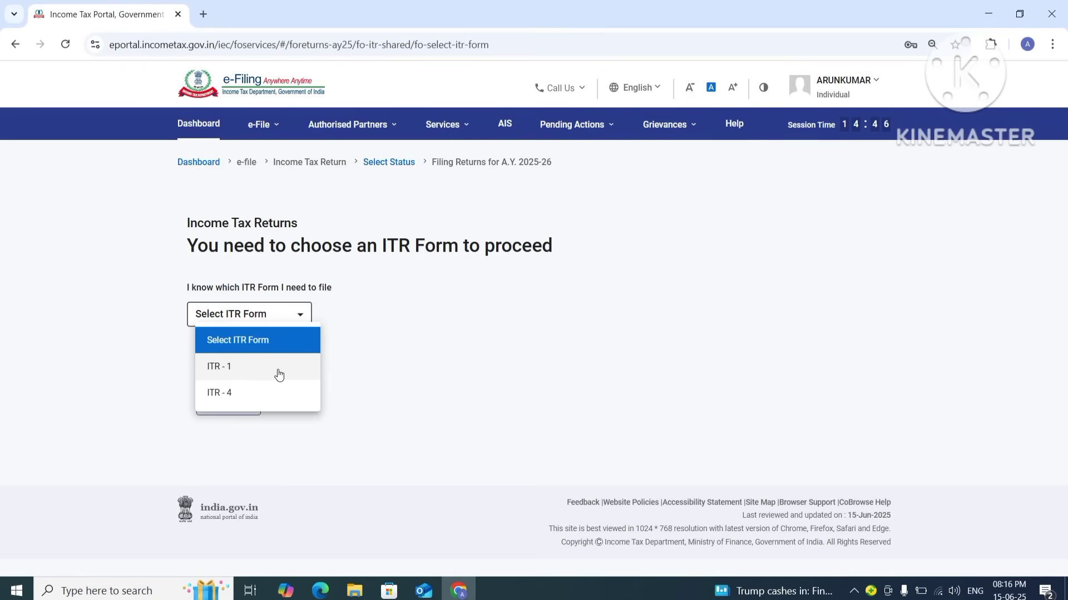
pyautogui.click(225, 374)
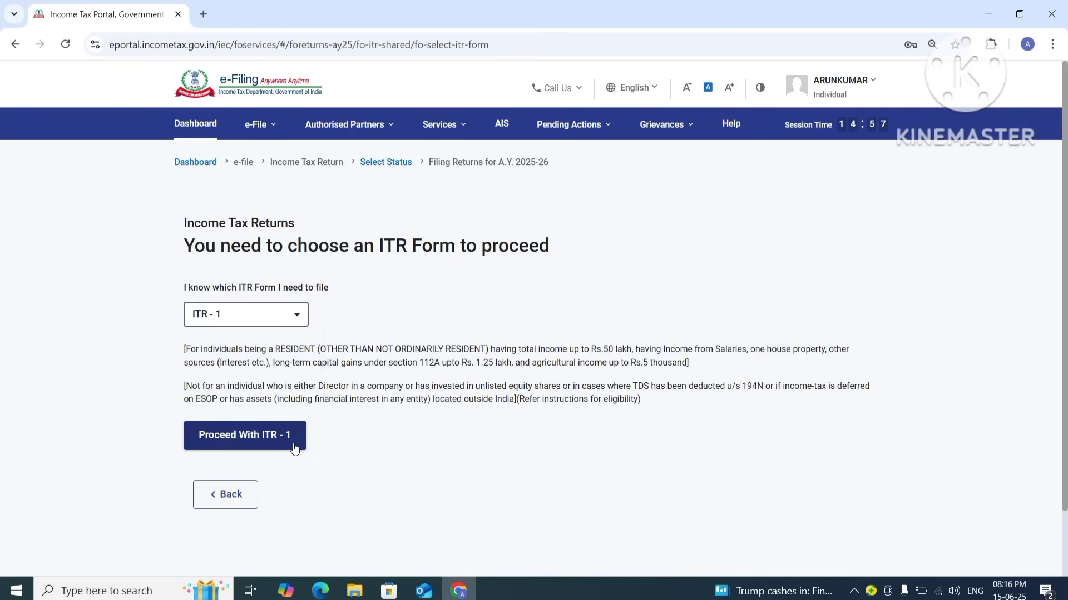
pyautogui.click(254, 440)
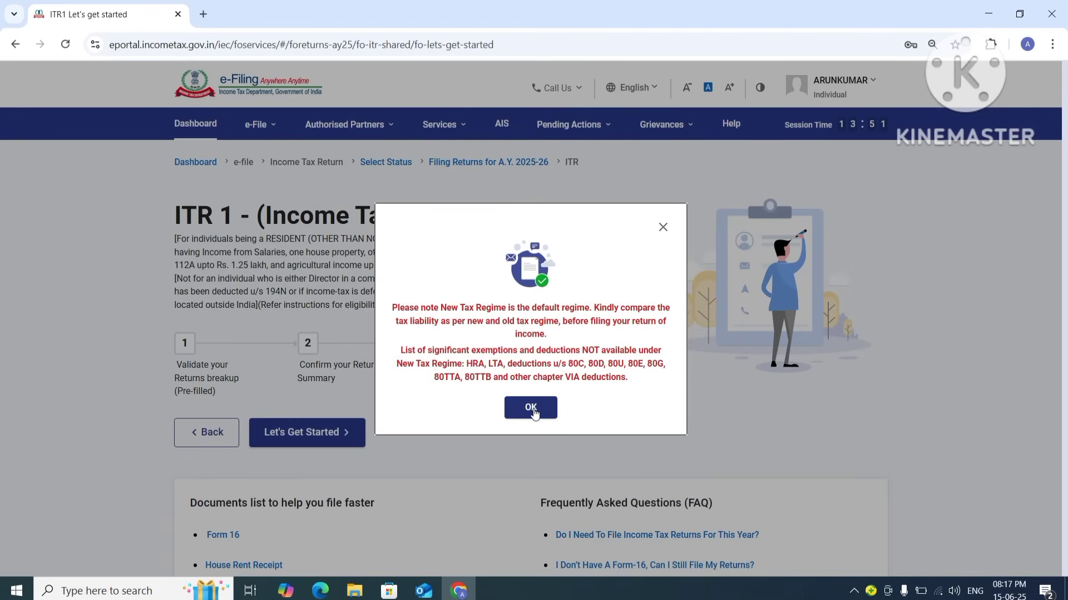
pyautogui.click(533, 410)
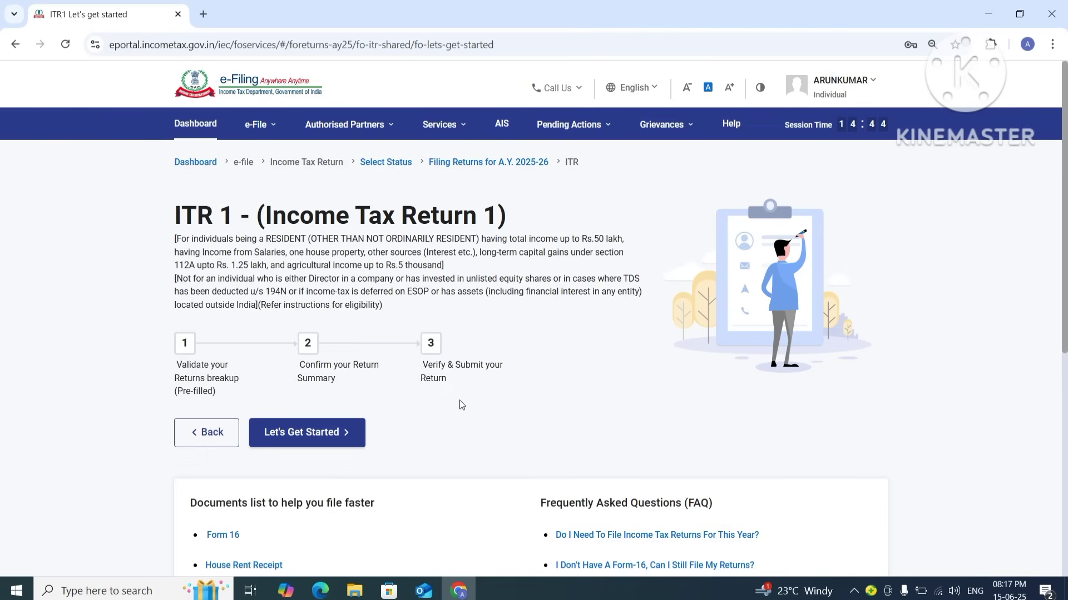
# Begin the ITR-1 return with taxable income above the basic exemption limit as the filing reason, and acknowledge the pre-fill notice
pyautogui.scroll(-3, 459, 400)
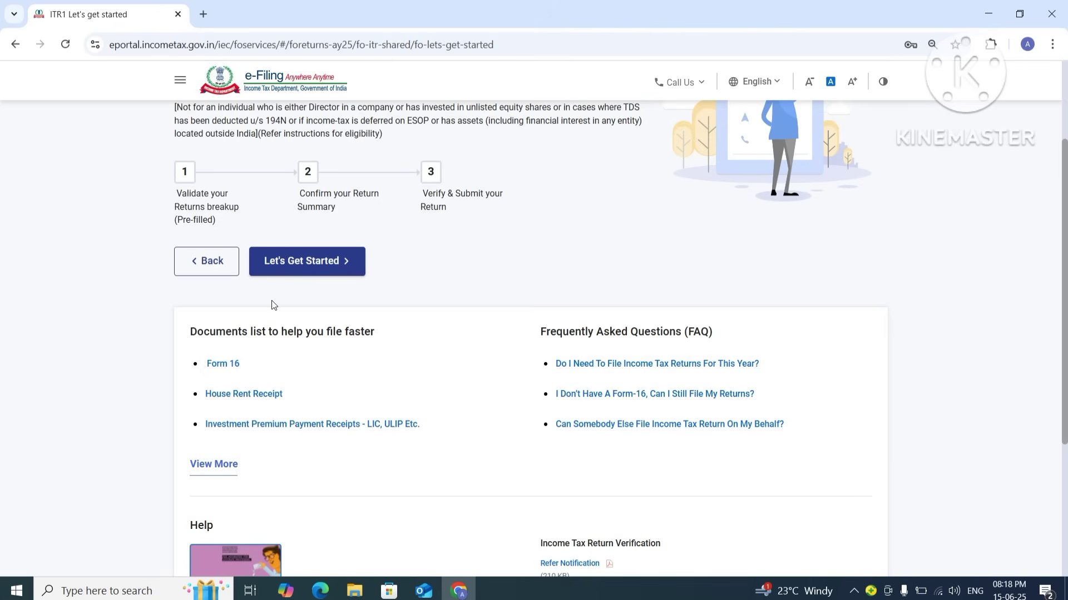
pyautogui.click(321, 268)
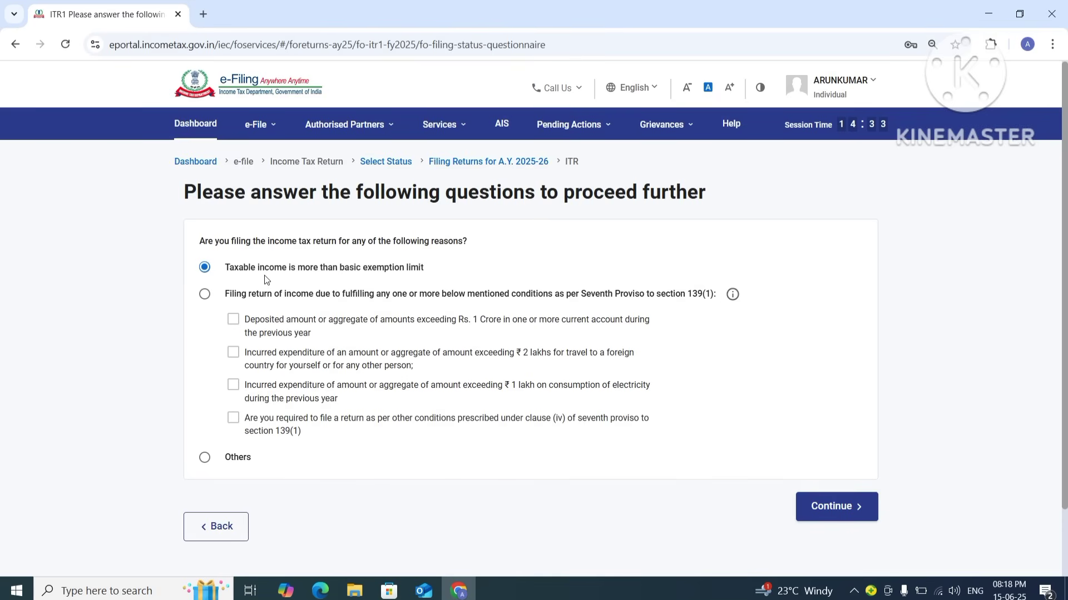
pyautogui.click(844, 511)
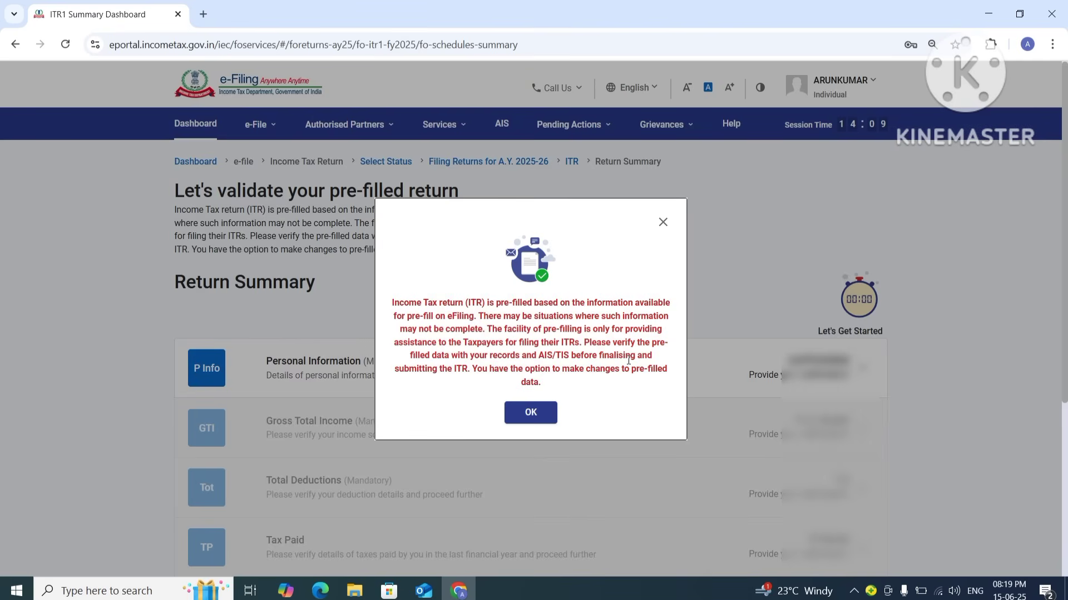
pyautogui.click(533, 414)
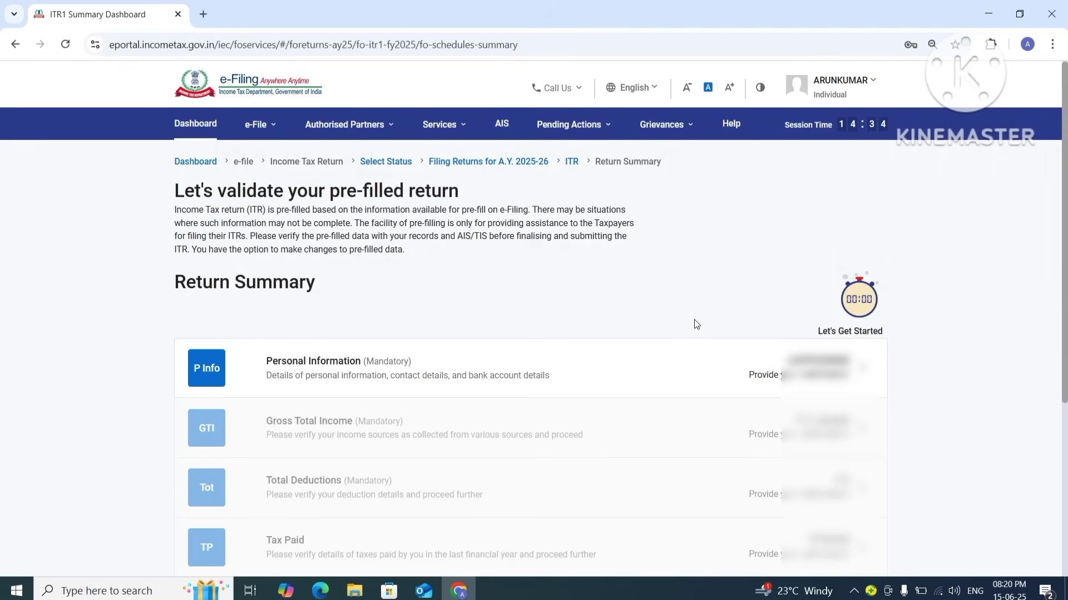
# Review the Personal Information section, keeping State Government employment, section 139(1) and the new tax regime, and confirm it
pyautogui.scroll(-3, 683, 351)
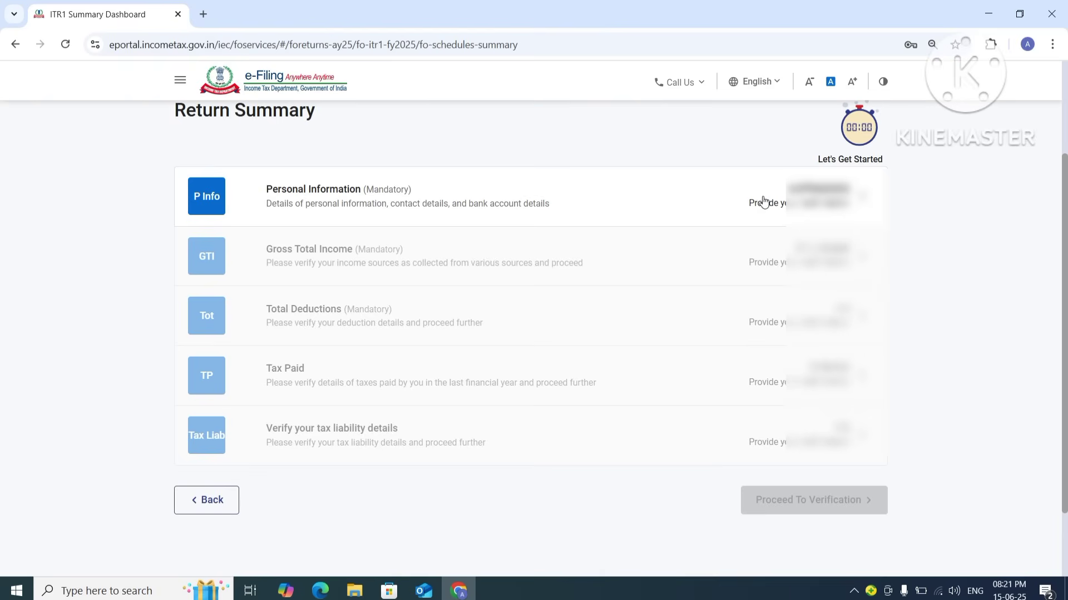
pyautogui.click(556, 202)
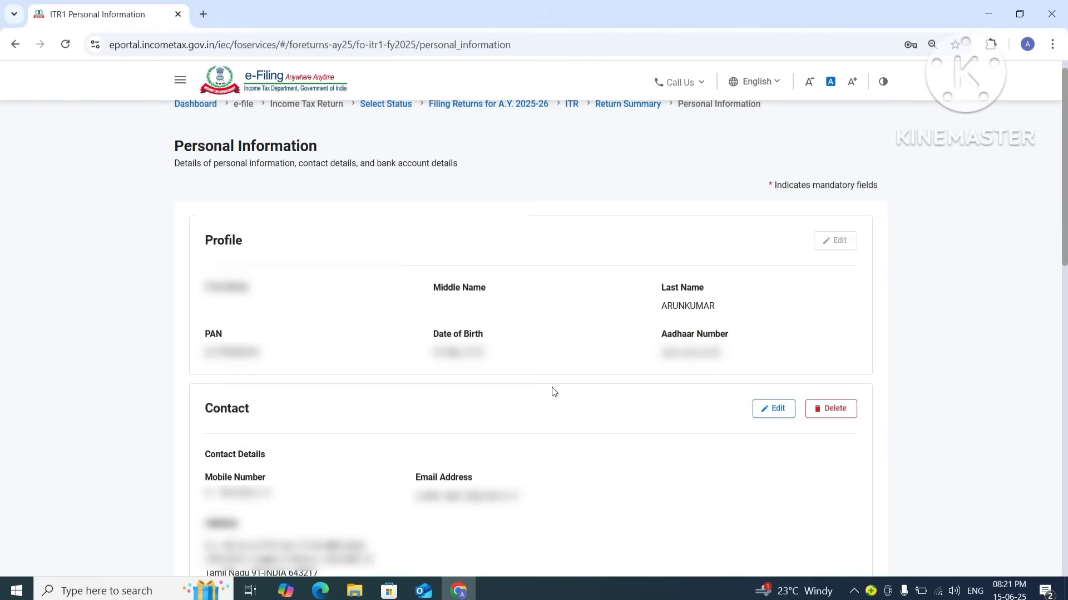
pyautogui.scroll(-5, 553, 391)
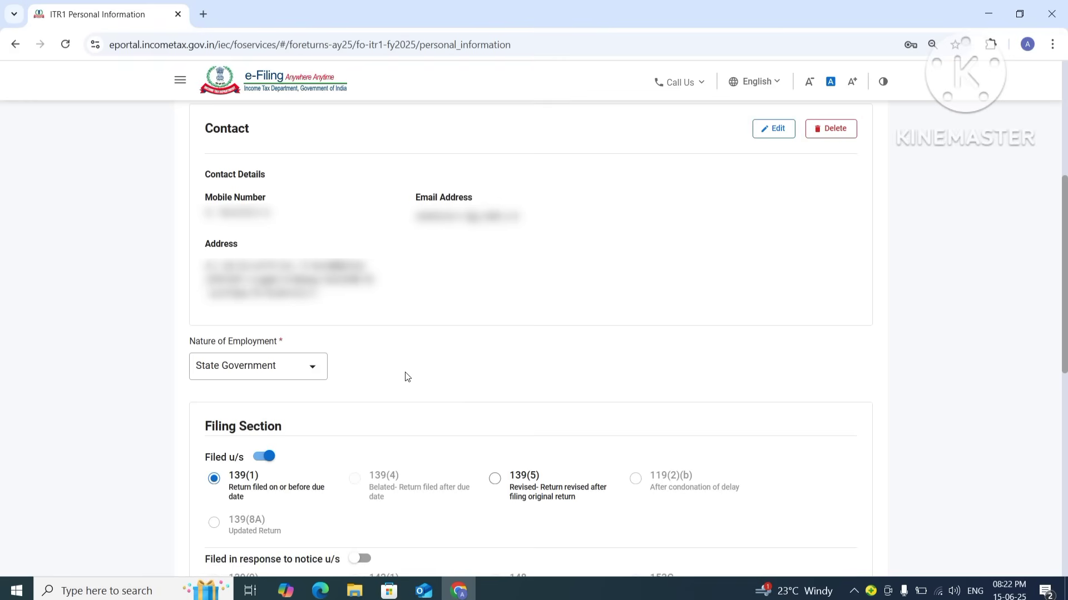
pyautogui.click(320, 381)
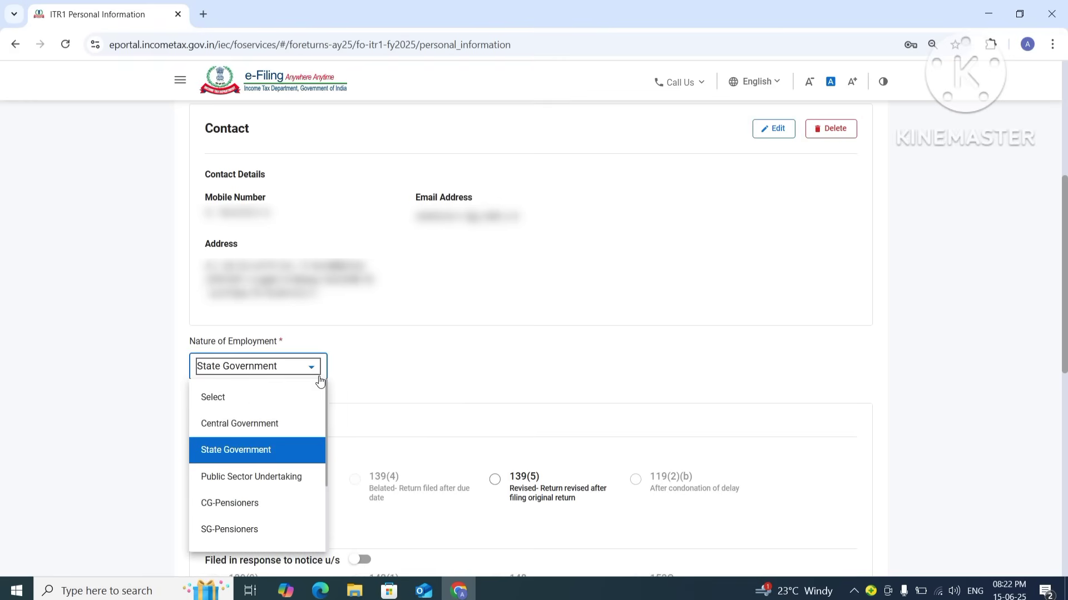
pyautogui.click(405, 371)
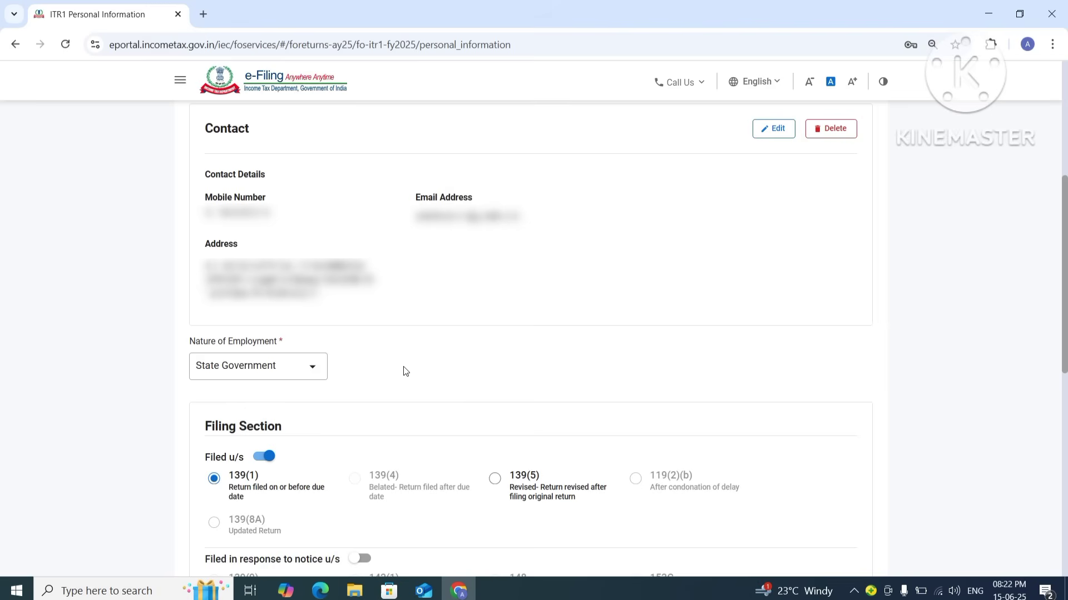
pyautogui.scroll(-5, 406, 372)
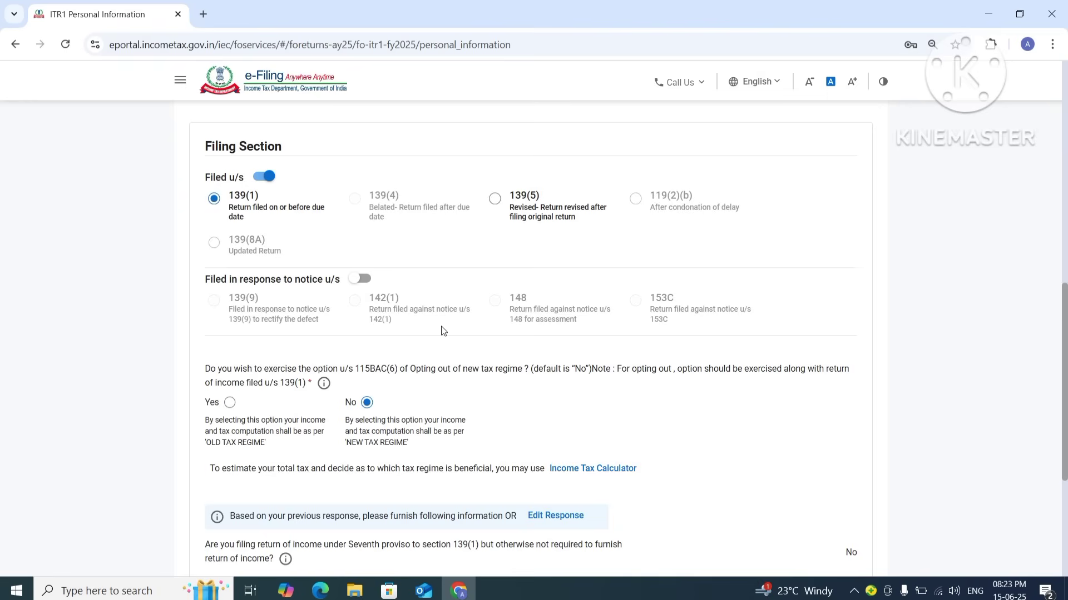
pyautogui.scroll(-3, 301, 199)
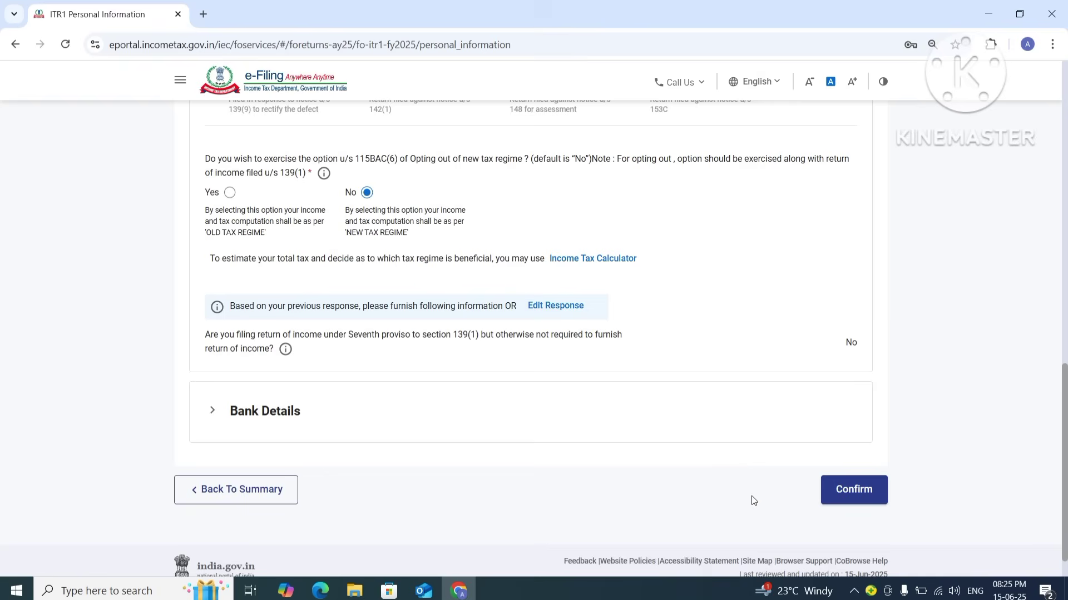
pyautogui.click(853, 496)
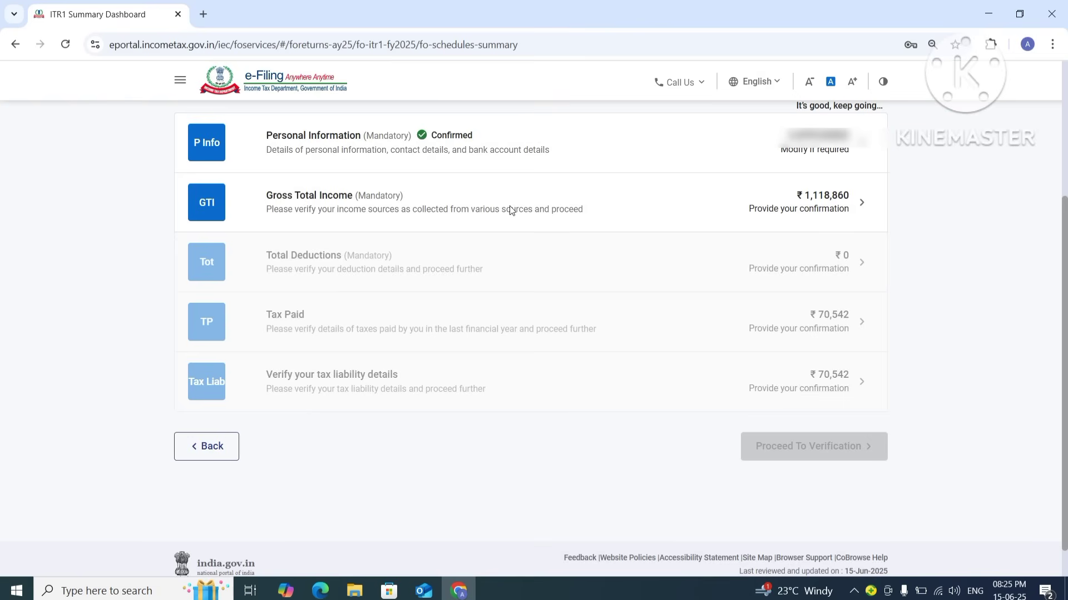
# Open Income From Salary under Gross Total Income for editing and check the salary as per section 17(1)
pyautogui.click(689, 210)
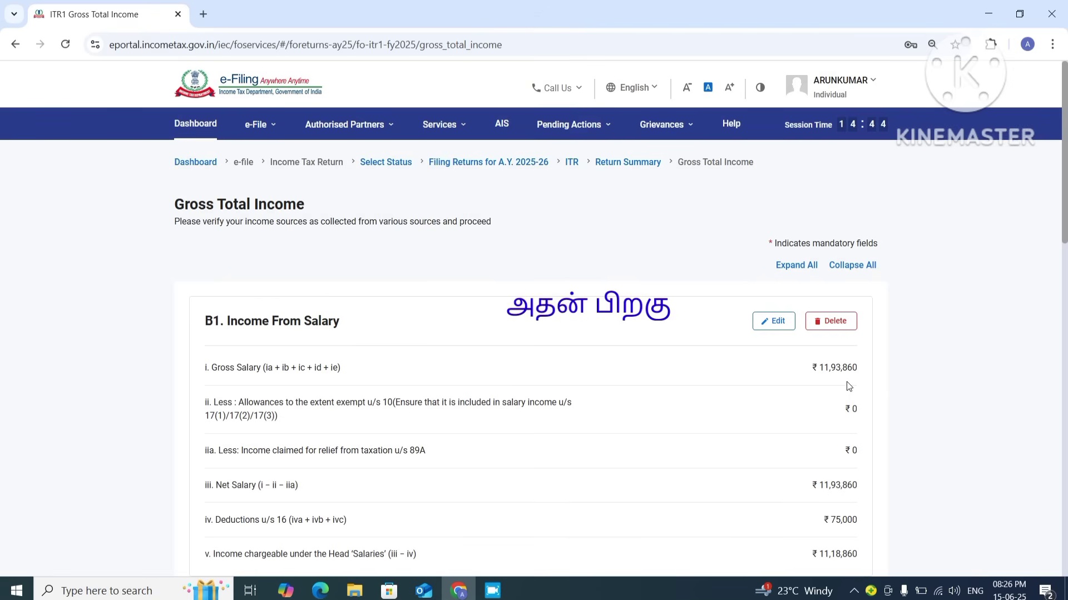
pyautogui.click(774, 328)
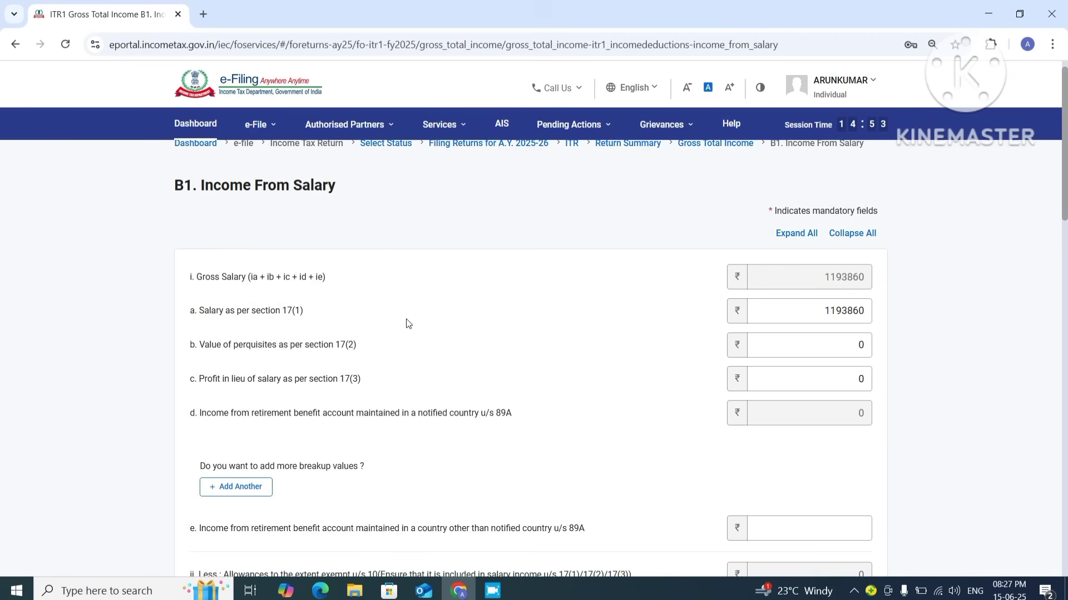
pyautogui.click(775, 320)
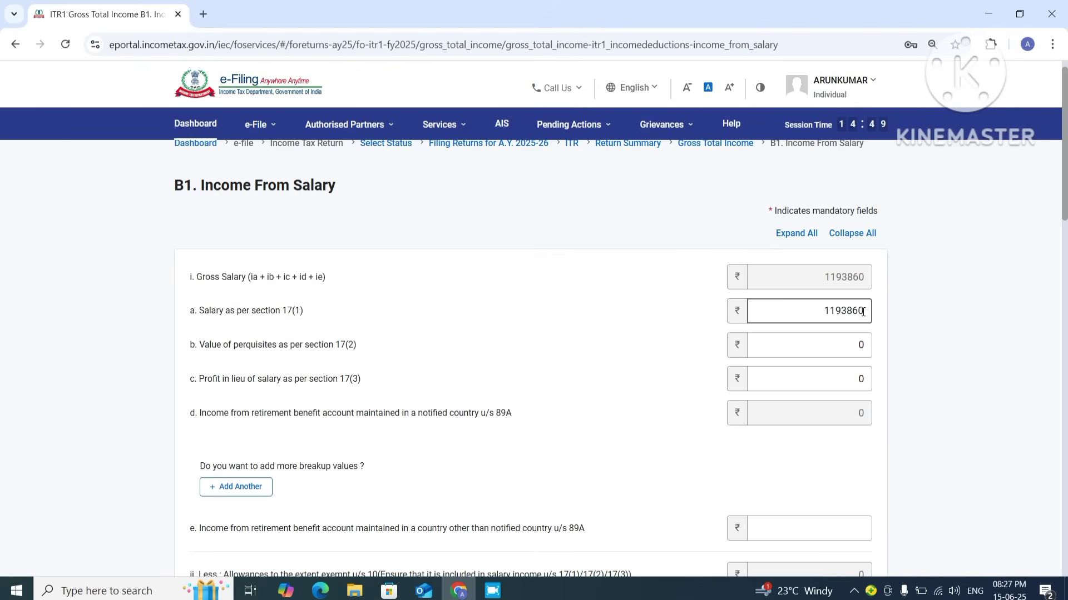
pyautogui.click(902, 335)
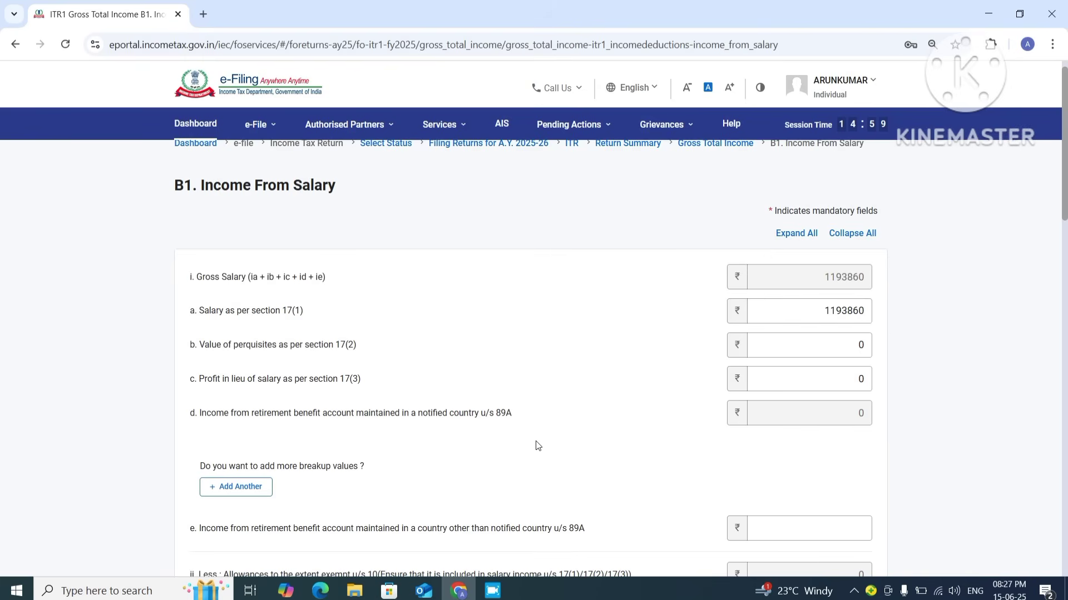
# Delete all the exempt allowance entries listed under section 10 in Income From Salary and save the section
pyautogui.scroll(-5, 538, 446)
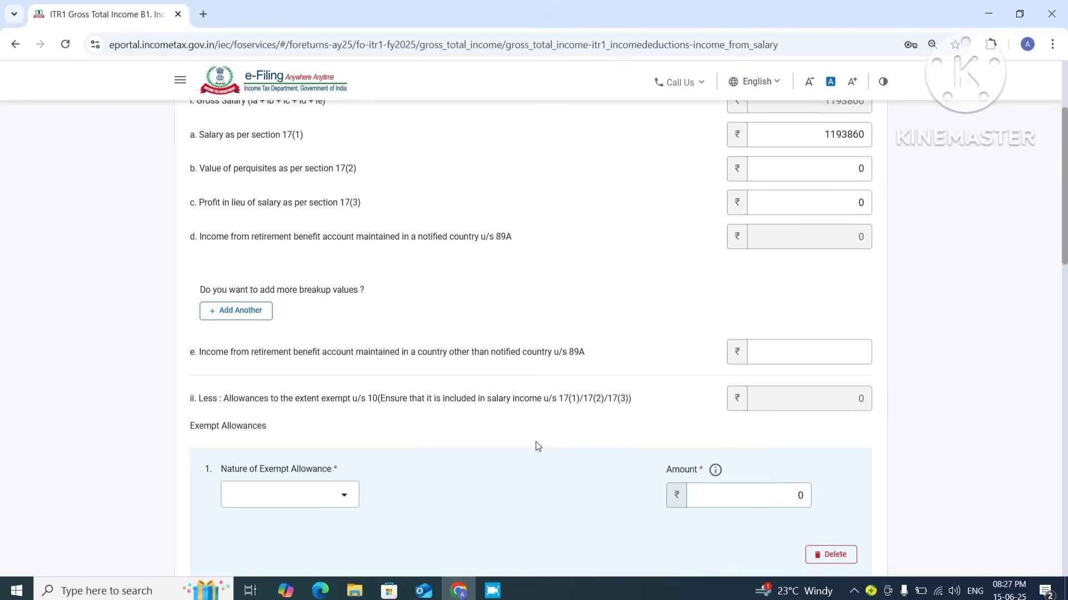
pyautogui.scroll(-2, 539, 446)
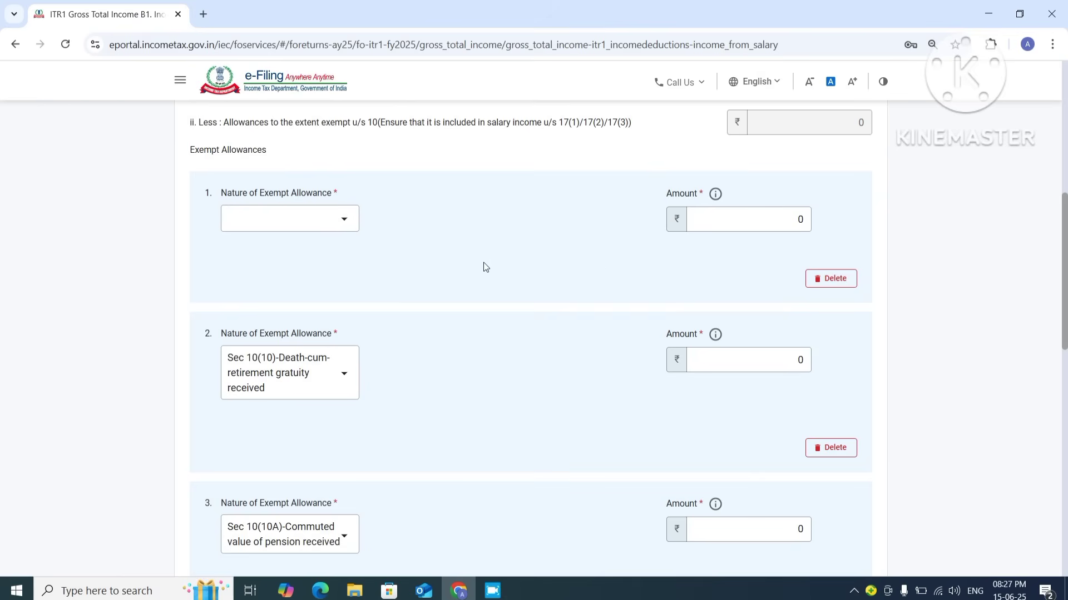
pyautogui.click(835, 281)
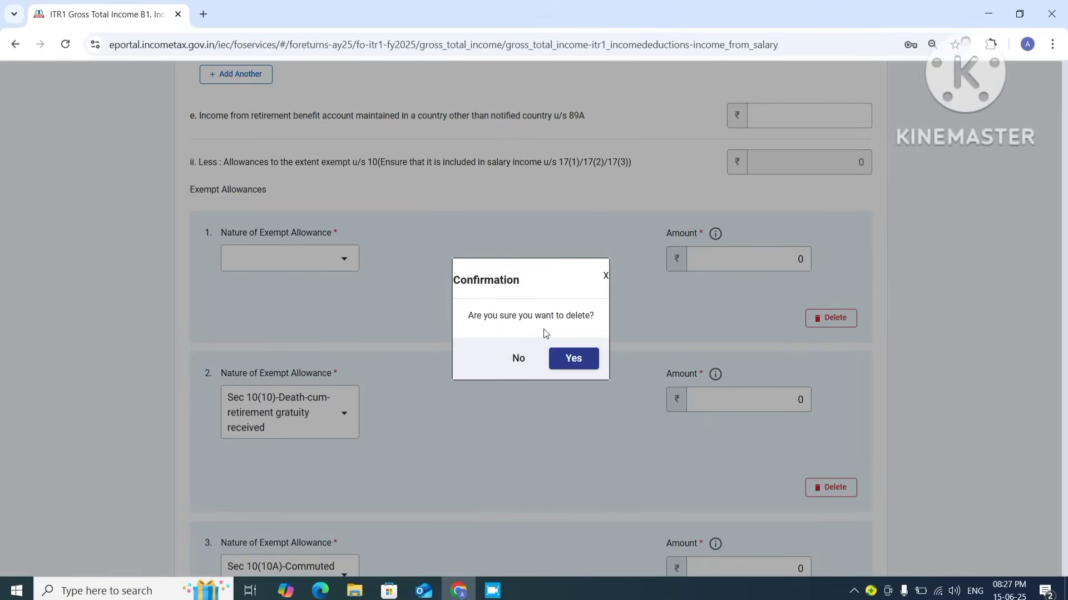
pyautogui.click(569, 363)
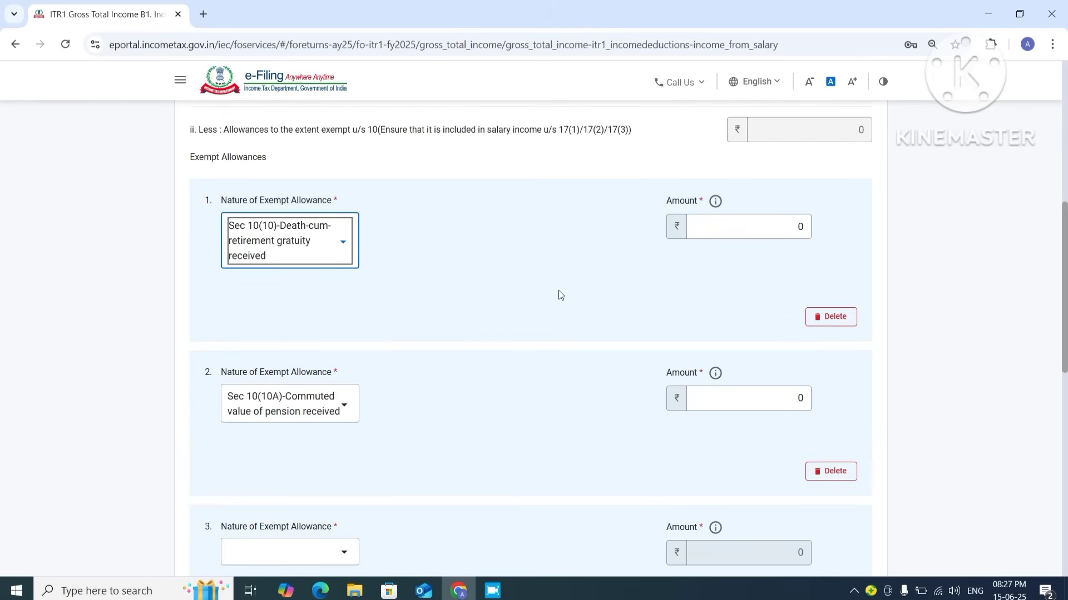
pyautogui.click(835, 322)
pyautogui.click(576, 359)
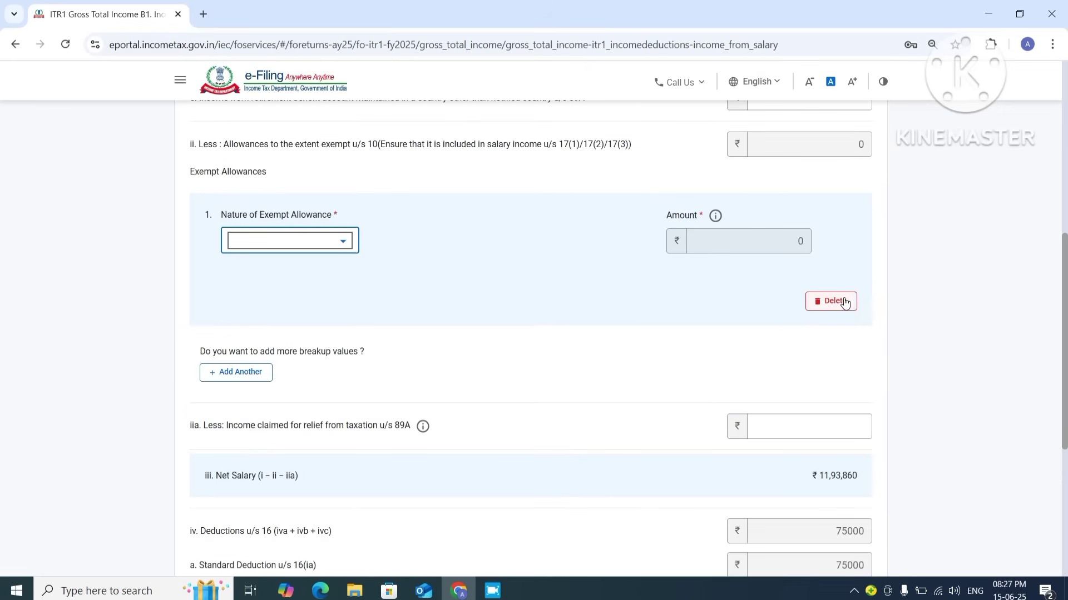
pyautogui.click(842, 303)
pyautogui.click(573, 358)
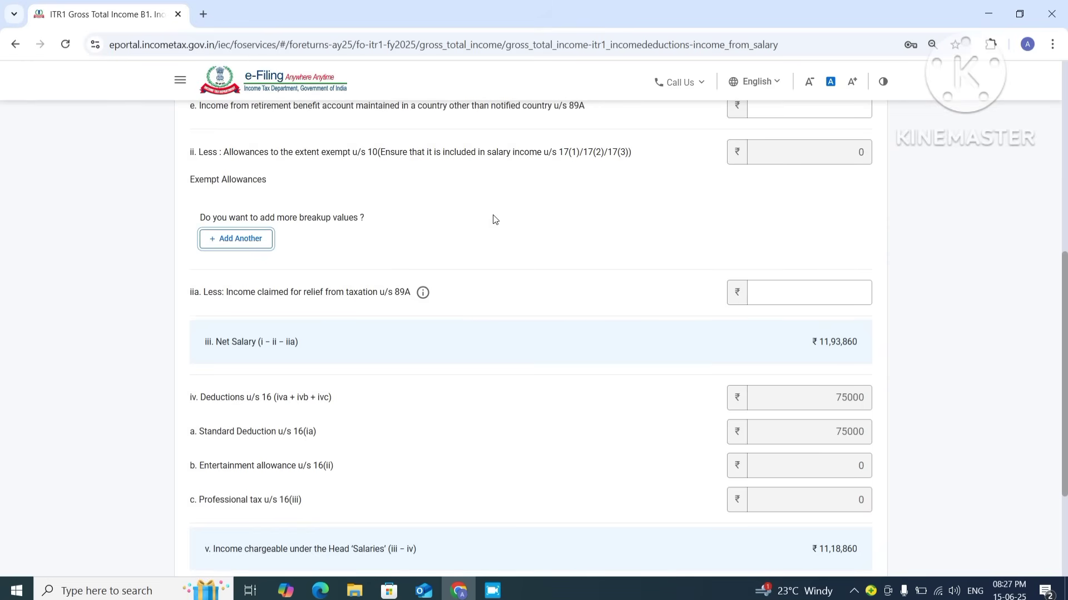
pyautogui.scroll(-1, 495, 220)
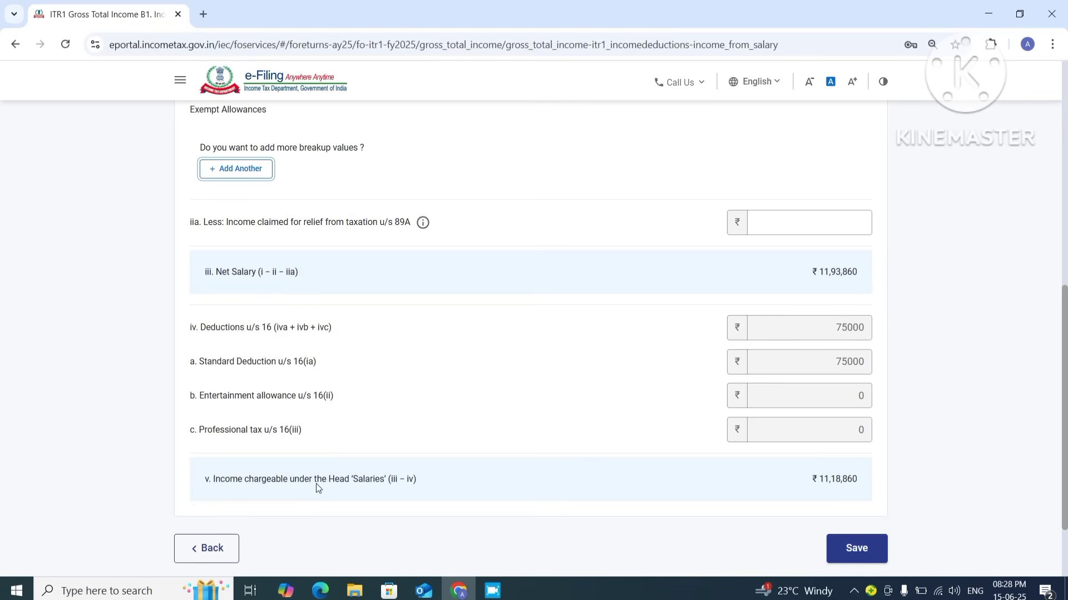
pyautogui.click(859, 550)
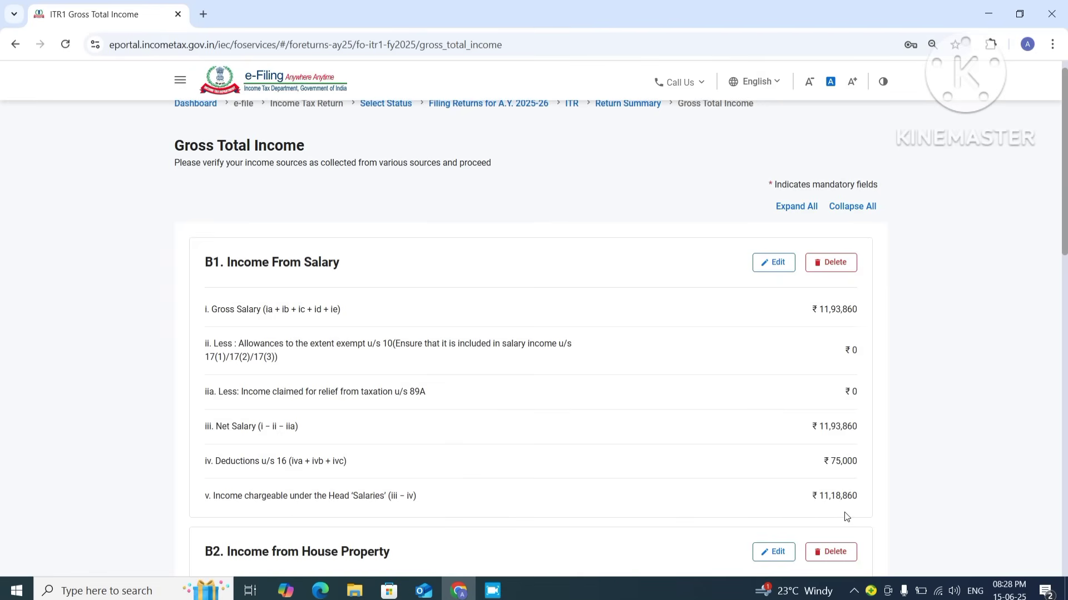
# Check the salary and house property figures in Gross Total Income and start another entry under B3 Income from Other Sources
pyautogui.scroll(-2, 846, 517)
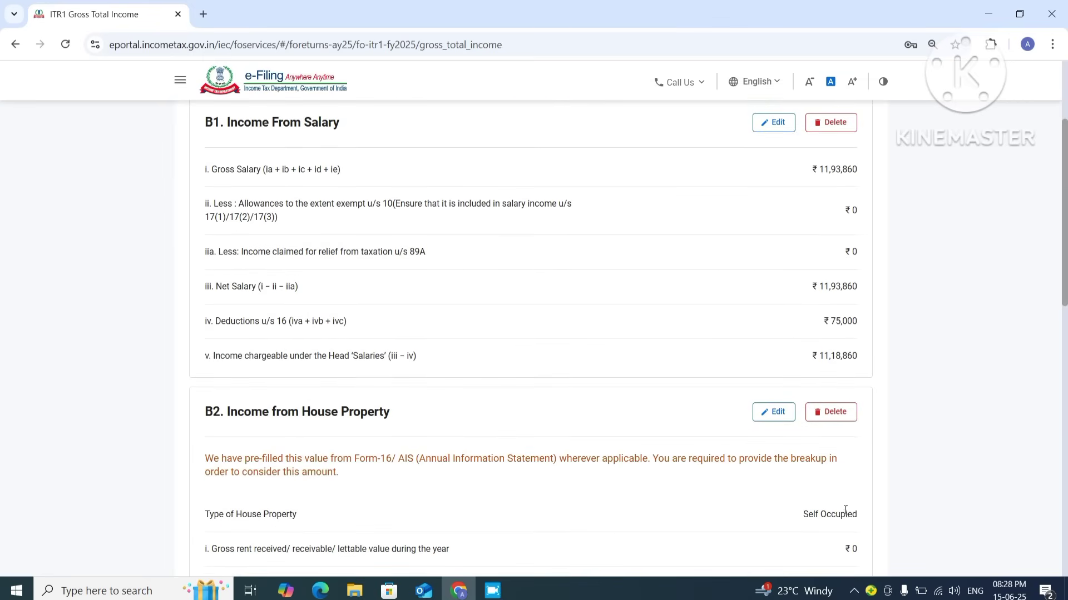
pyautogui.scroll(-3, 845, 511)
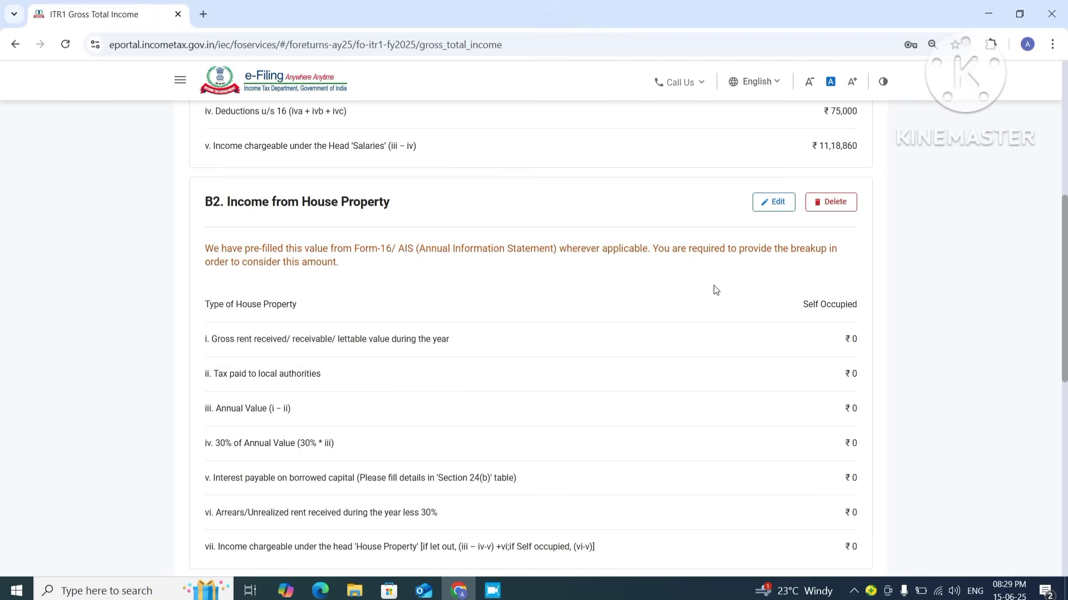
pyautogui.scroll(-5, 716, 290)
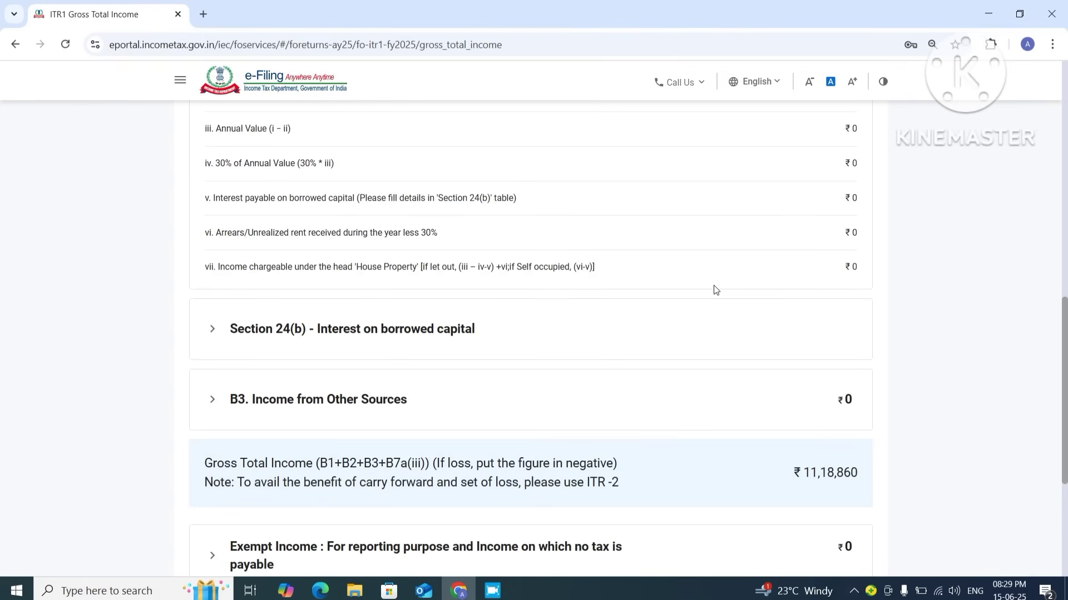
pyautogui.scroll(-2, 716, 289)
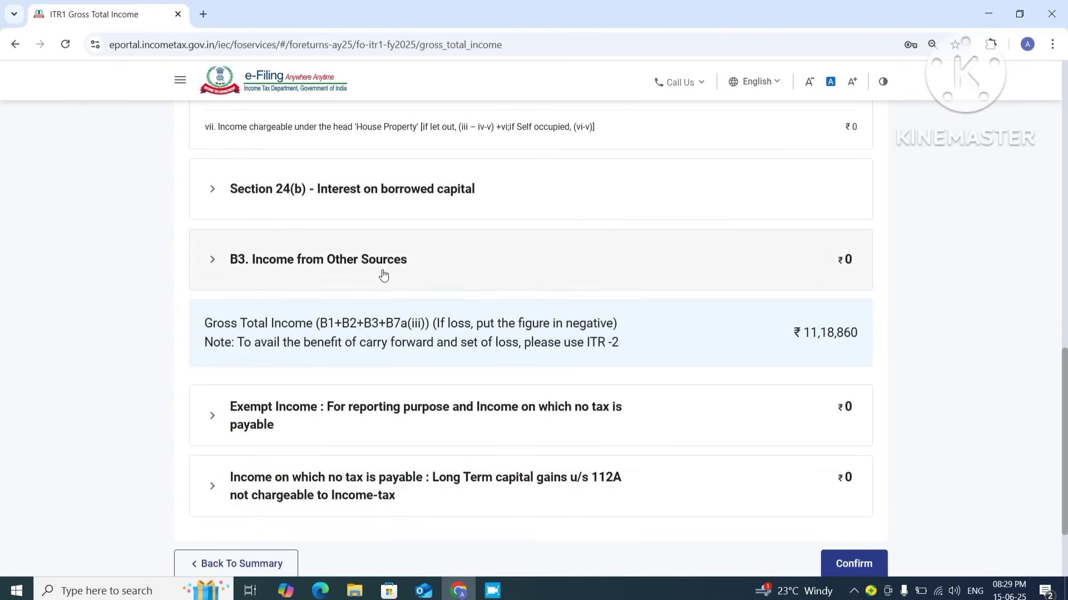
pyautogui.click(265, 265)
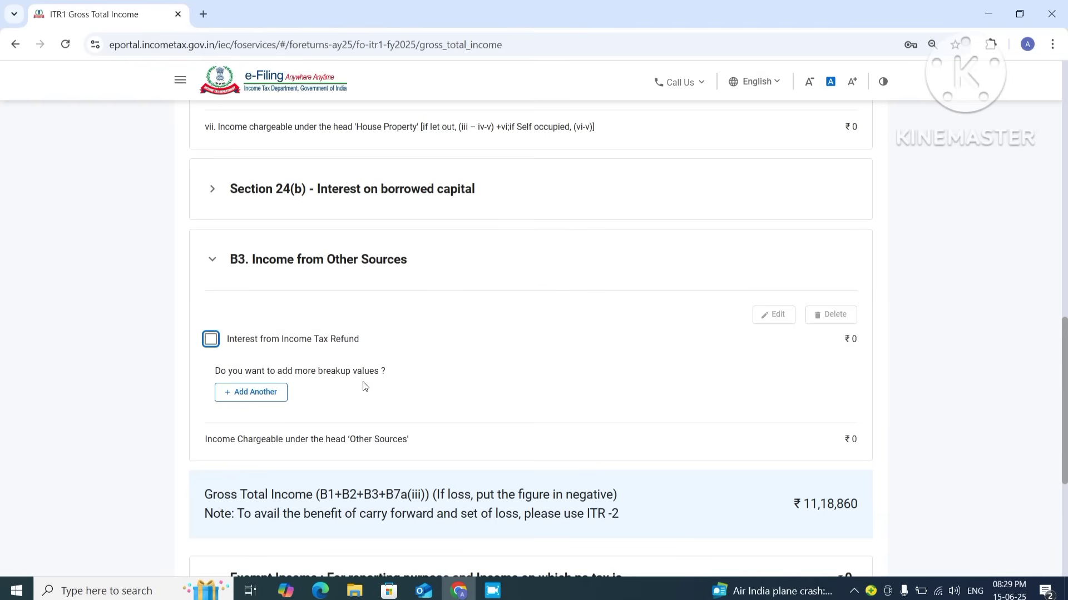
pyautogui.click(248, 396)
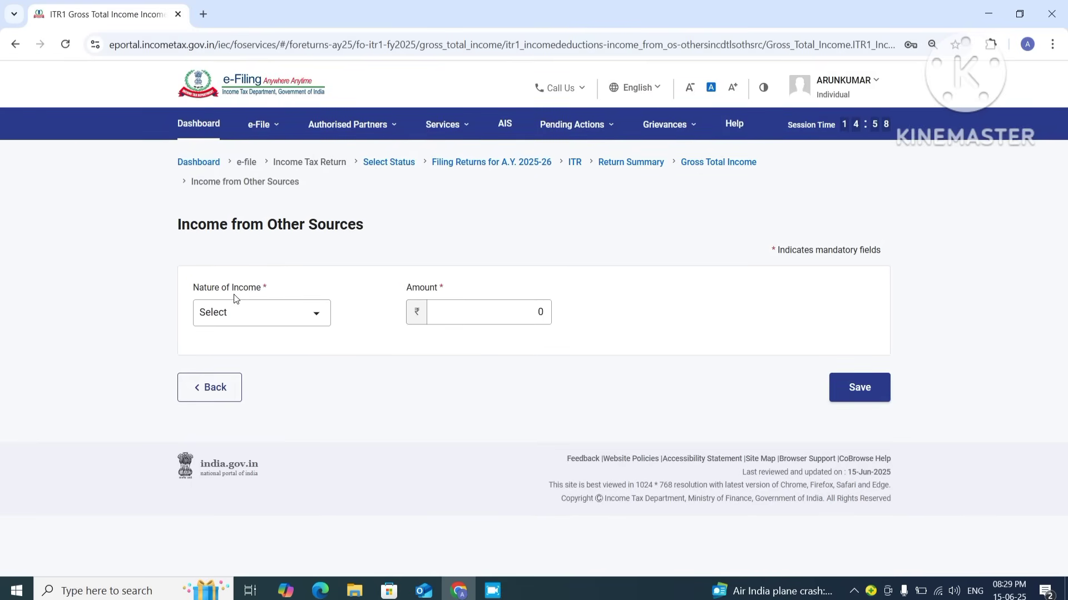
# Enter Interest from Saving Bank Account as the nature of income with an amount of 389 and save it
pyautogui.click(315, 315)
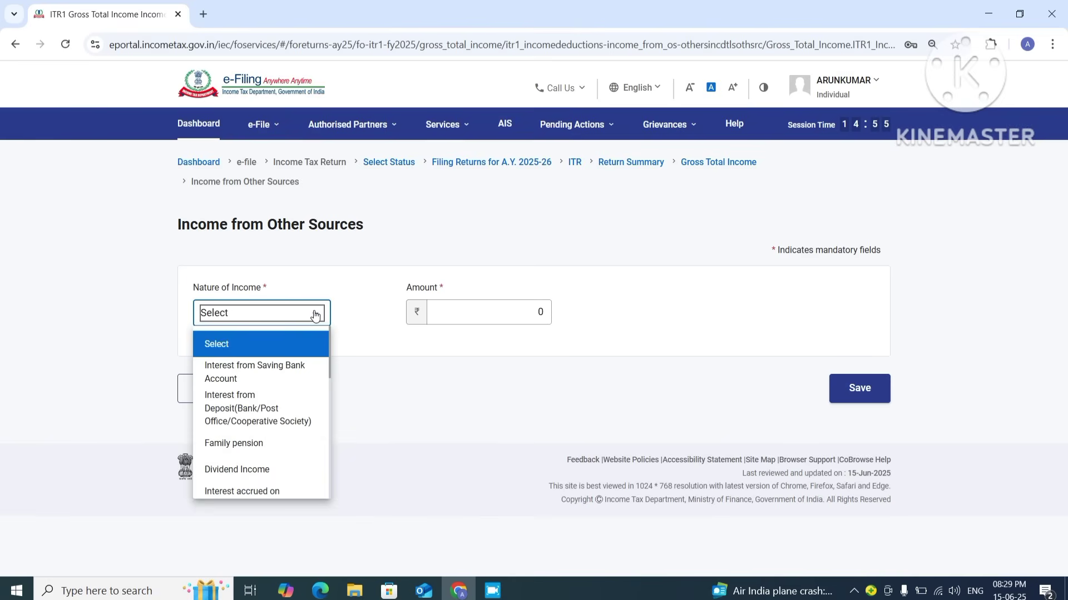
pyautogui.click(246, 373)
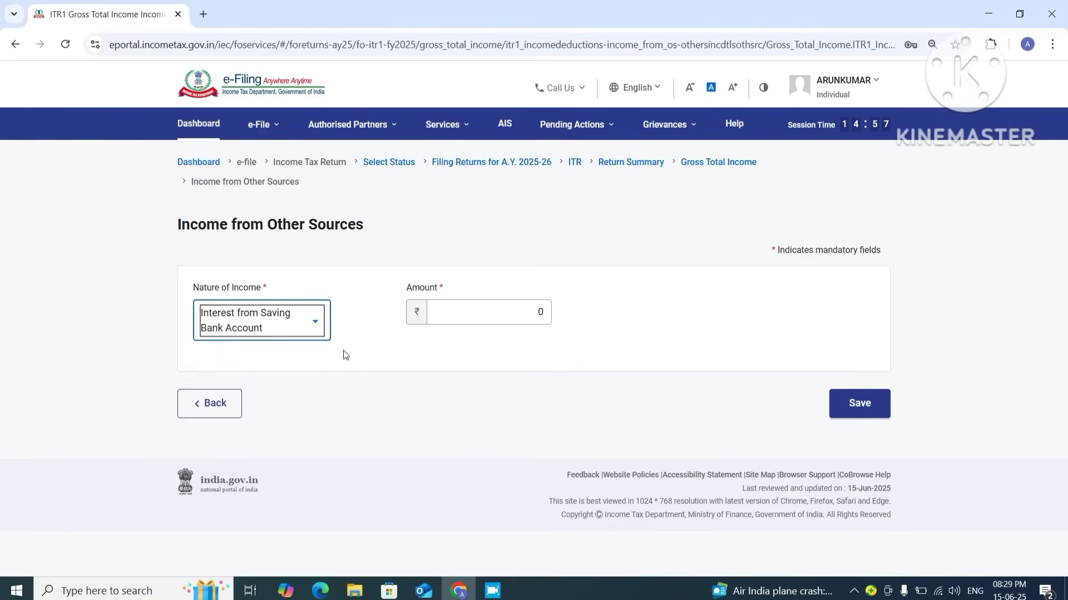
pyautogui.click(543, 311)
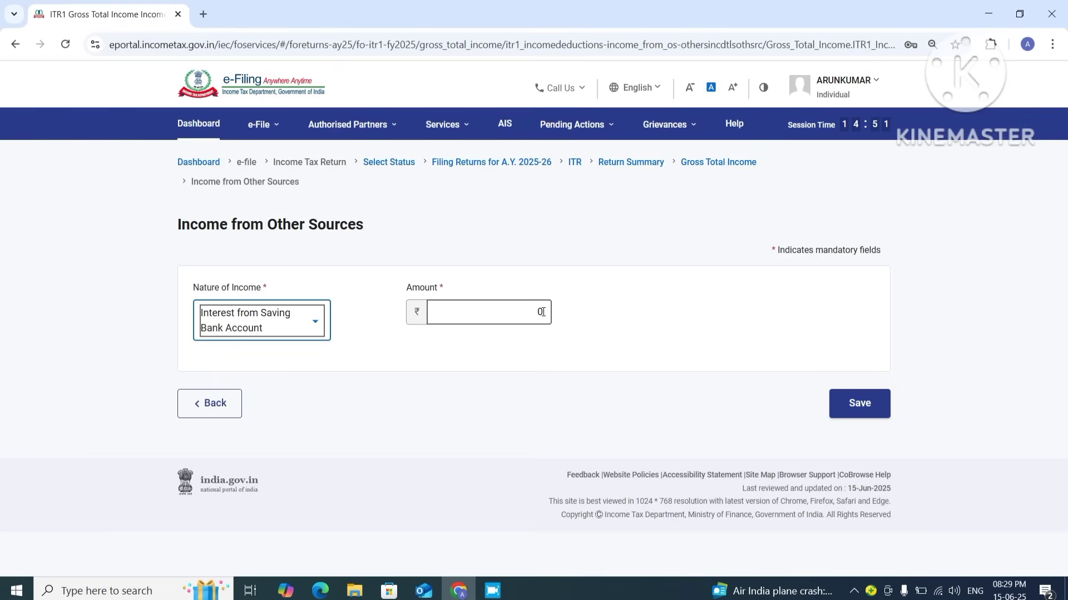
pyautogui.click(539, 315)
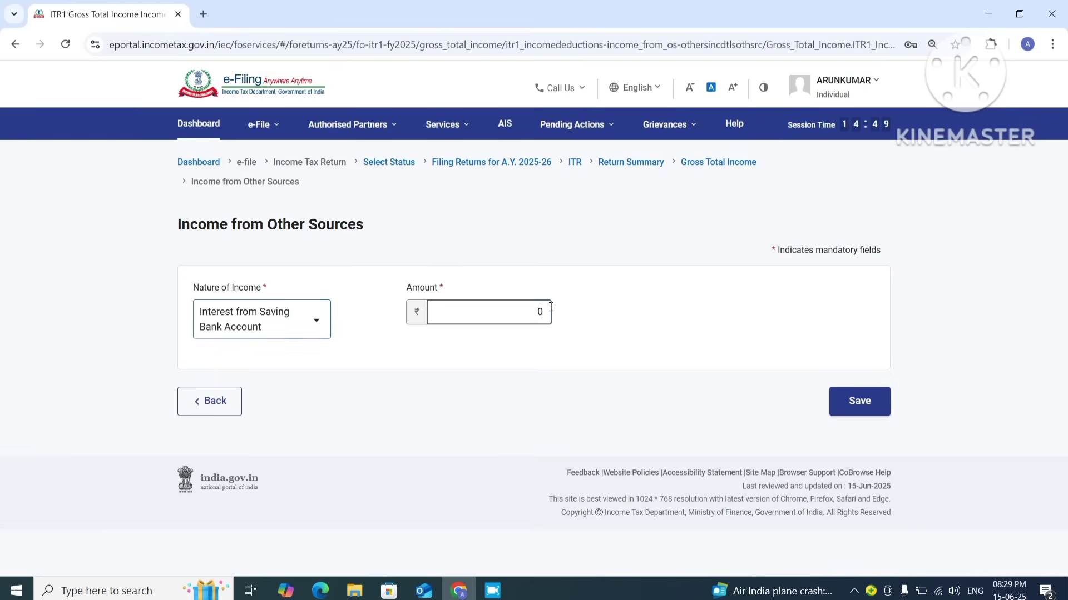
pyautogui.press('BackSpace')
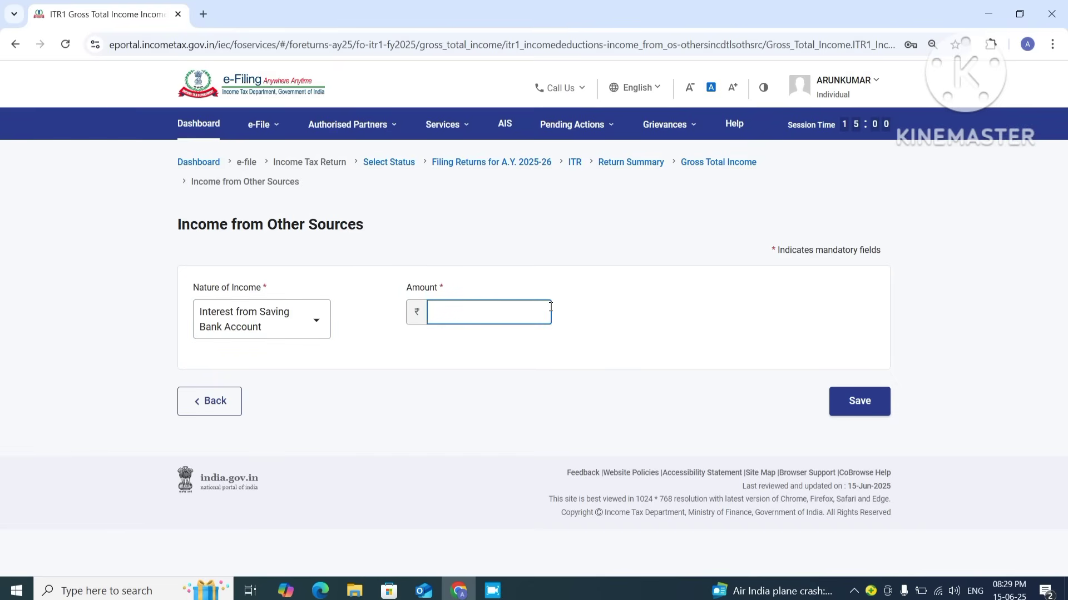
pyautogui.write('389')
pyautogui.click(631, 337)
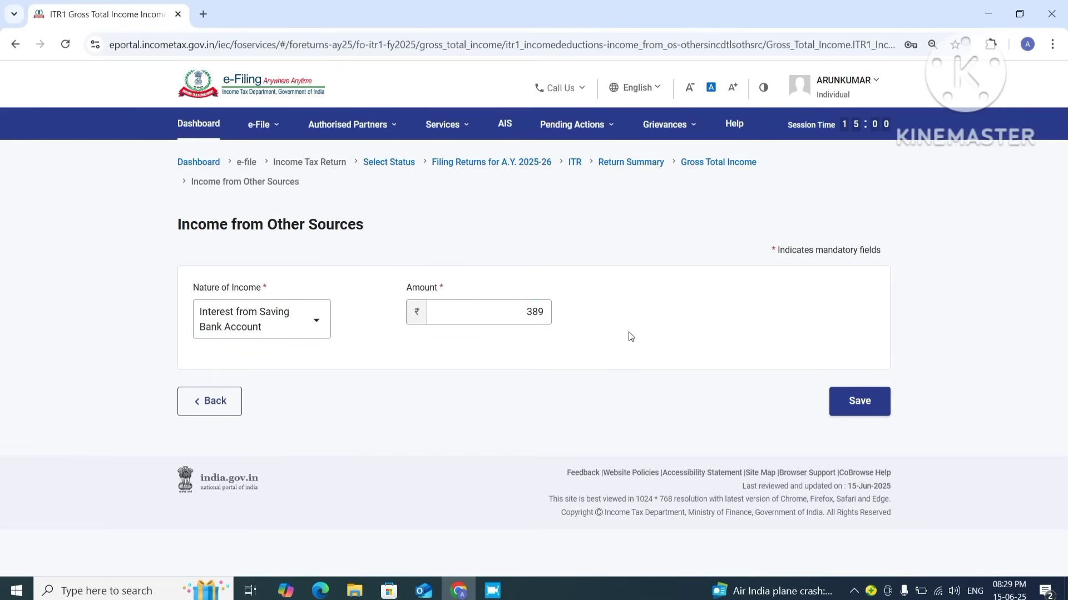
pyautogui.click(859, 403)
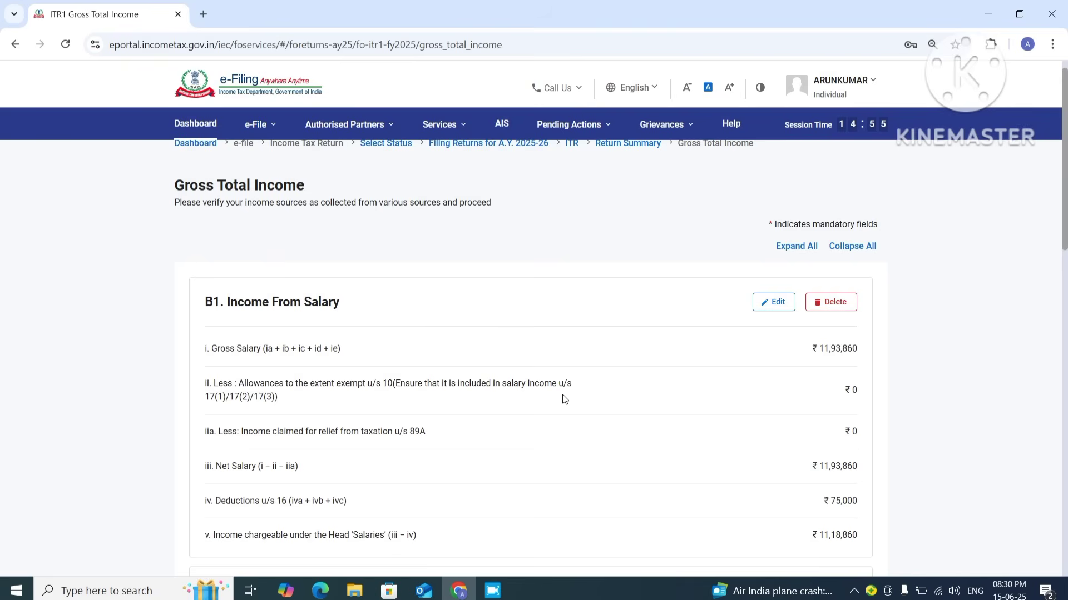
# Review the Gross Total Income section, including other sources and exempt income, and confirm it
pyautogui.scroll(-7, 562, 398)
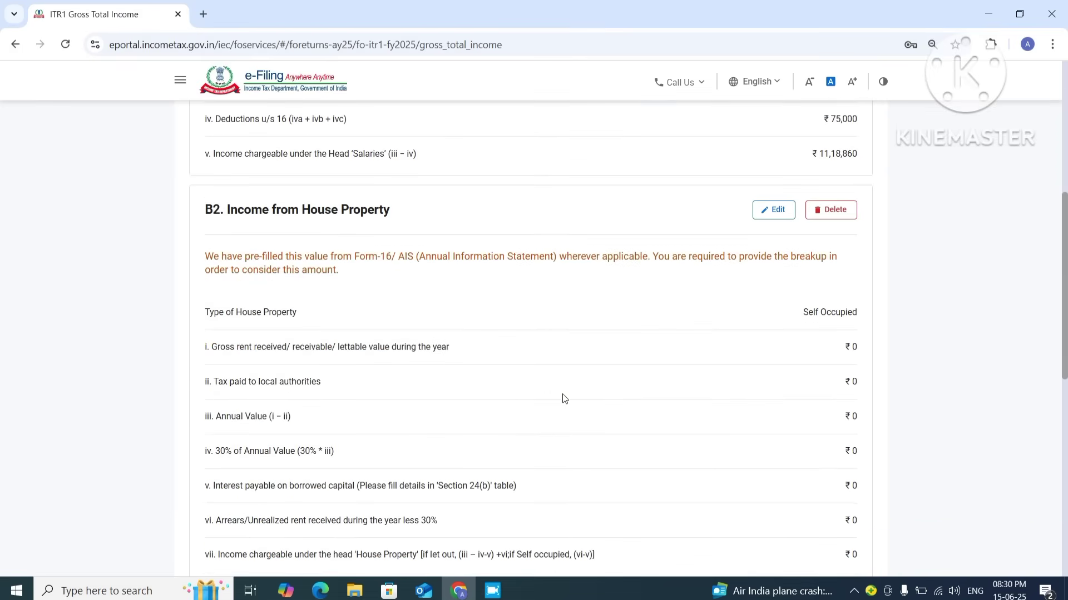
pyautogui.scroll(-6, 562, 398)
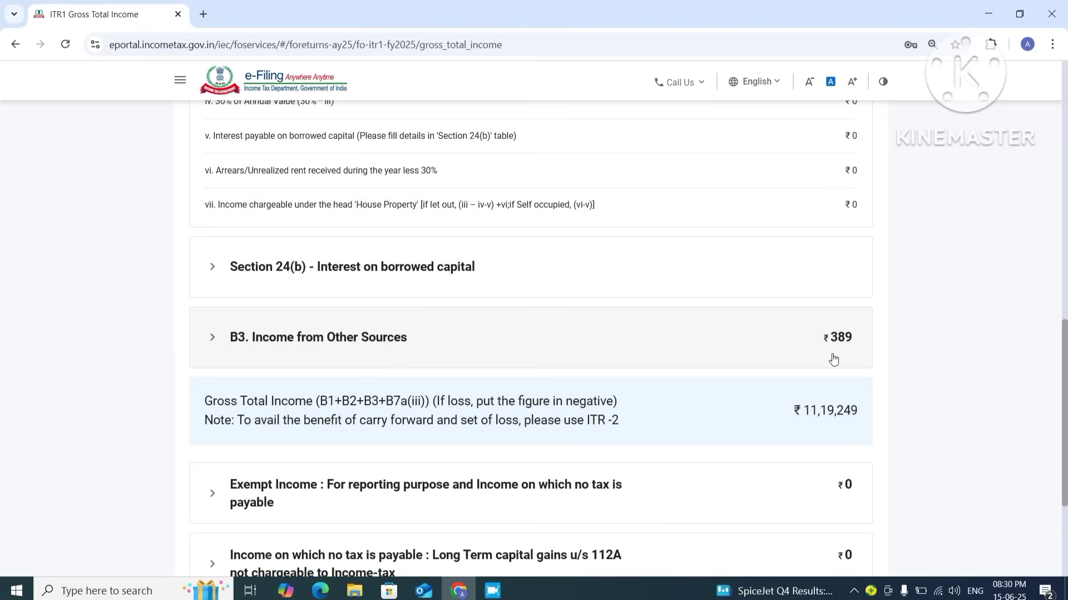
pyautogui.scroll(-1, 802, 394)
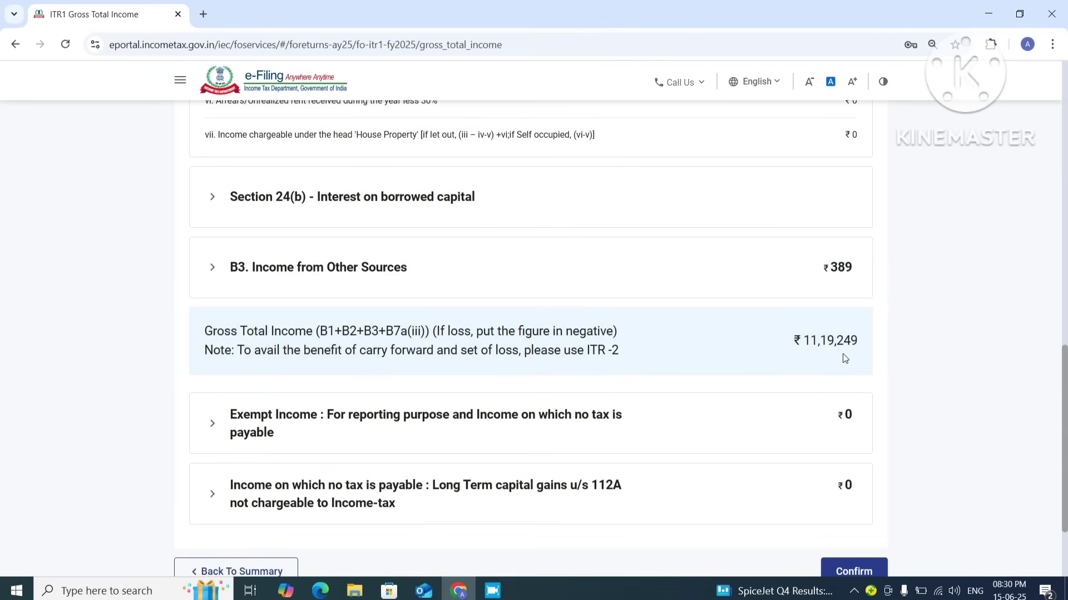
pyautogui.scroll(-1, 843, 359)
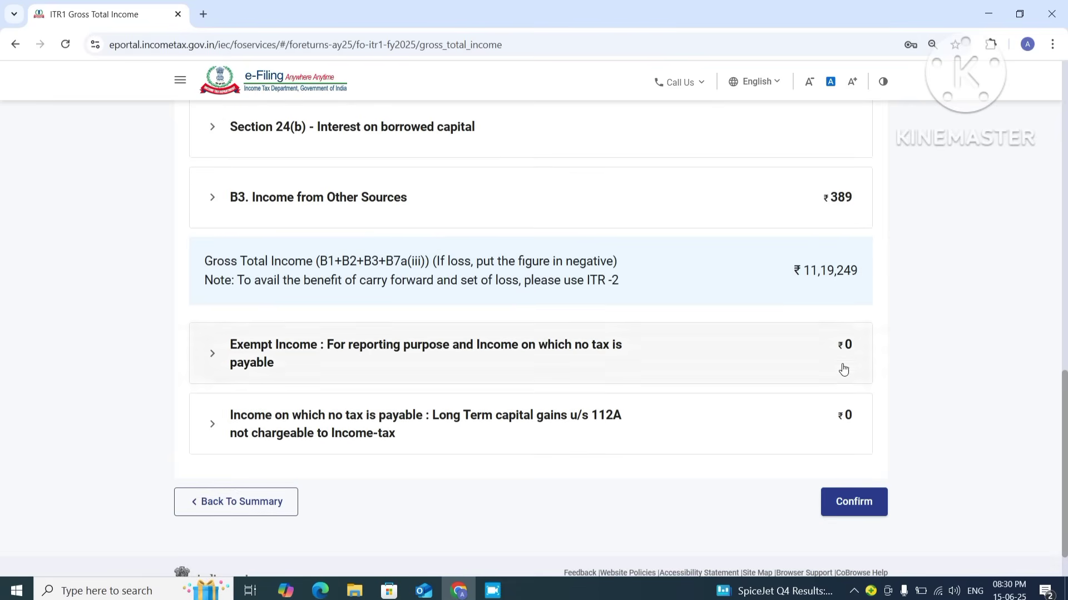
pyautogui.click(861, 507)
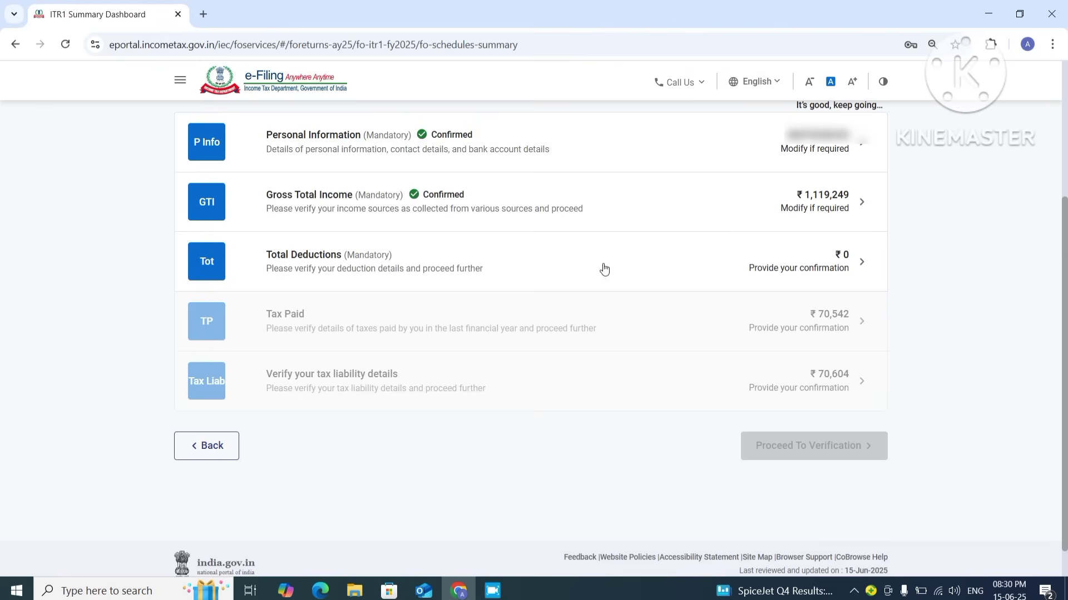
# Open Total Deductions, review the 80CCD(2), 80CCH and other deduction entries, and confirm the section
pyautogui.click(401, 264)
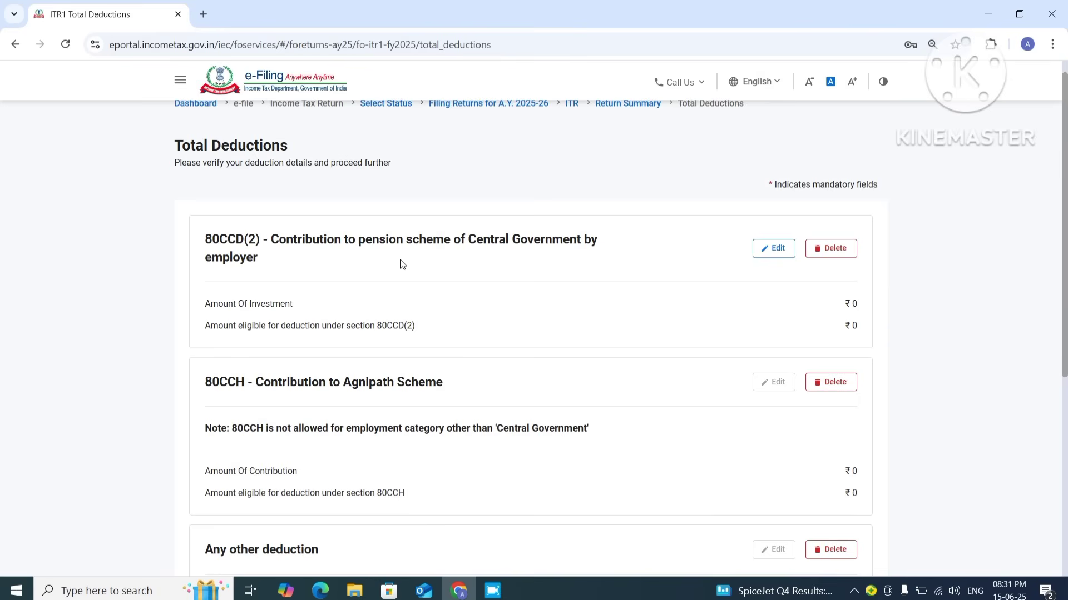
pyautogui.scroll(-3, 453, 315)
pyautogui.scroll(-3, 453, 317)
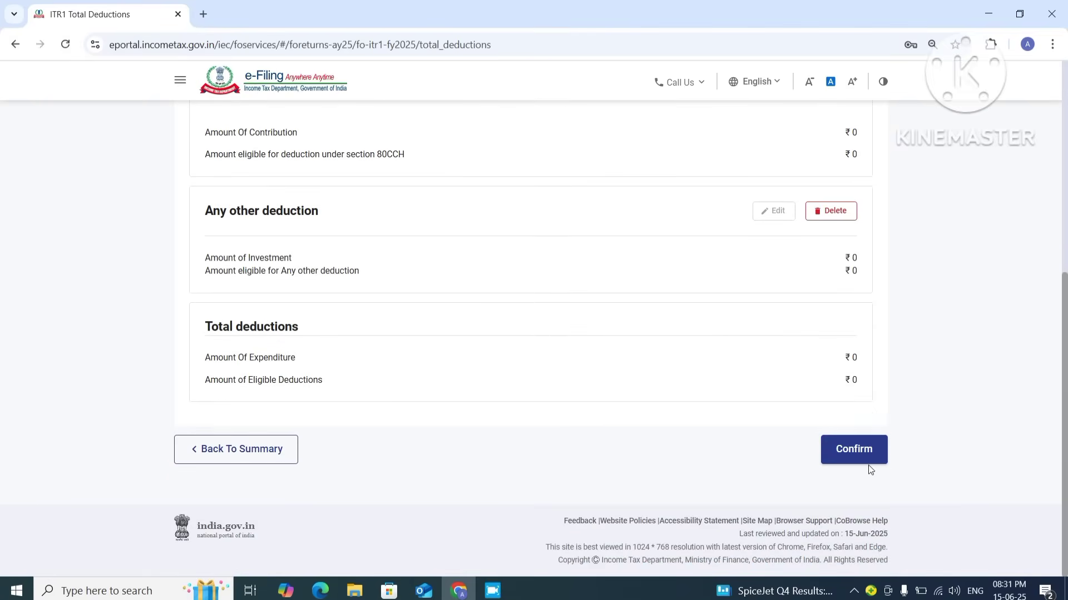
pyautogui.click(855, 456)
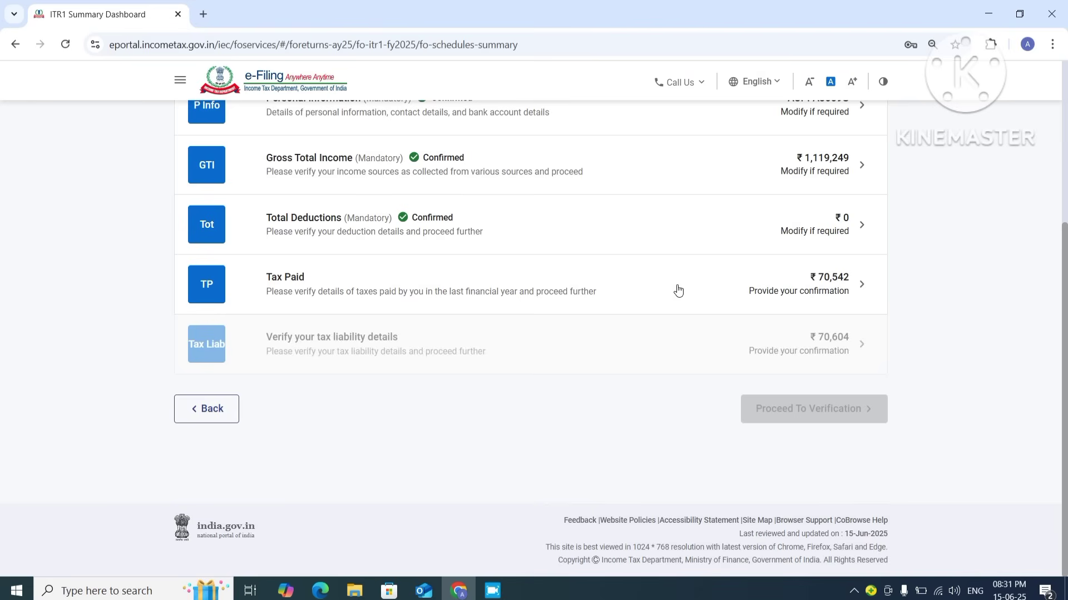
# Open Tax Paid and examine the deductor entries and total tax deducted in Schedule TDS1 for salary
pyautogui.click(515, 288)
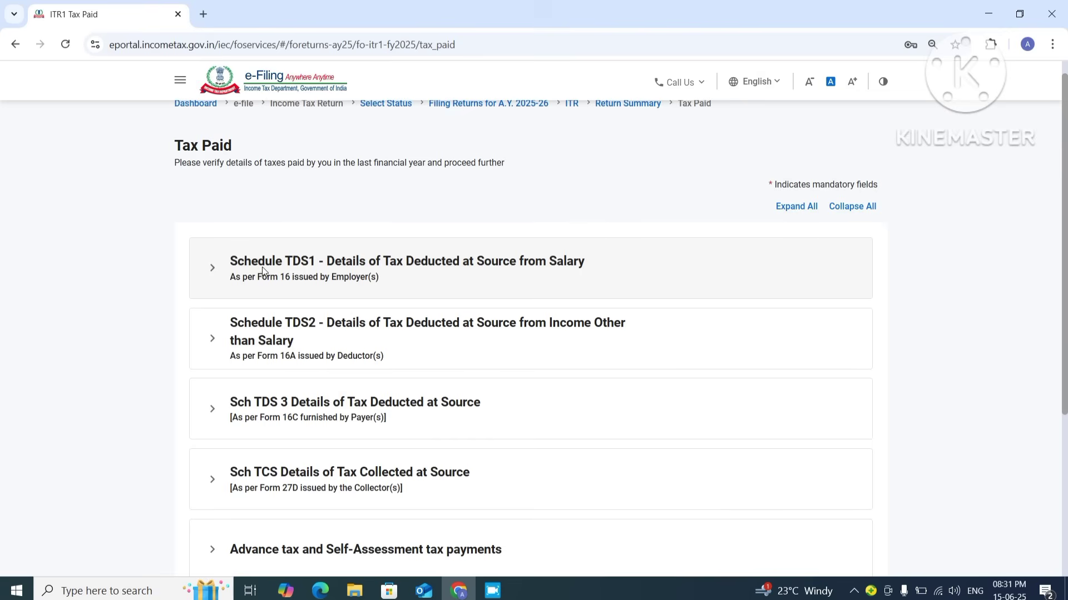
pyautogui.click(326, 266)
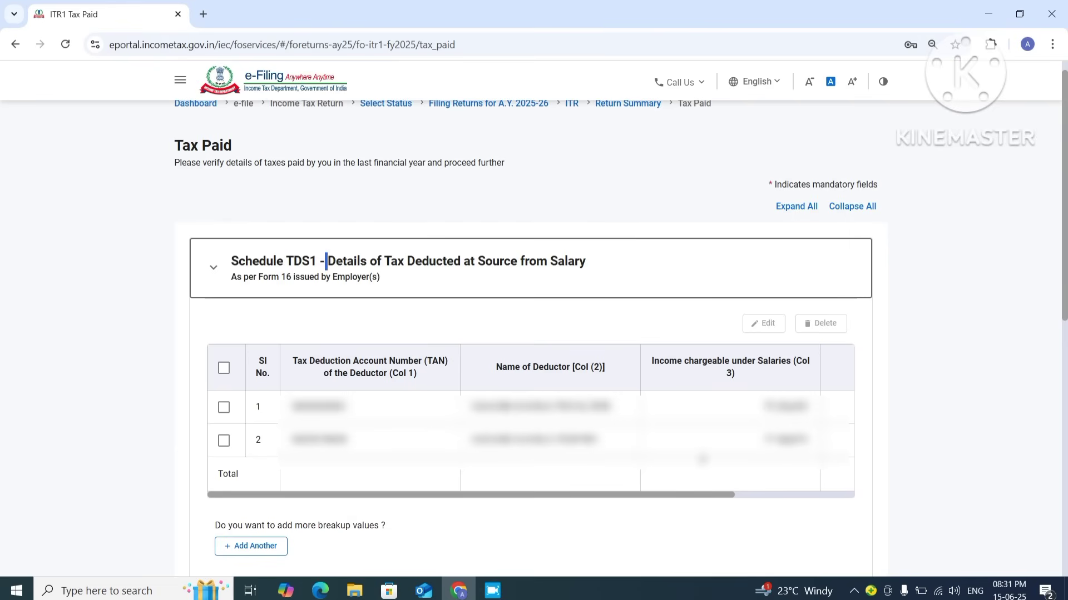
pyautogui.moveTo(723, 496); pyautogui.dragTo(843, 510)
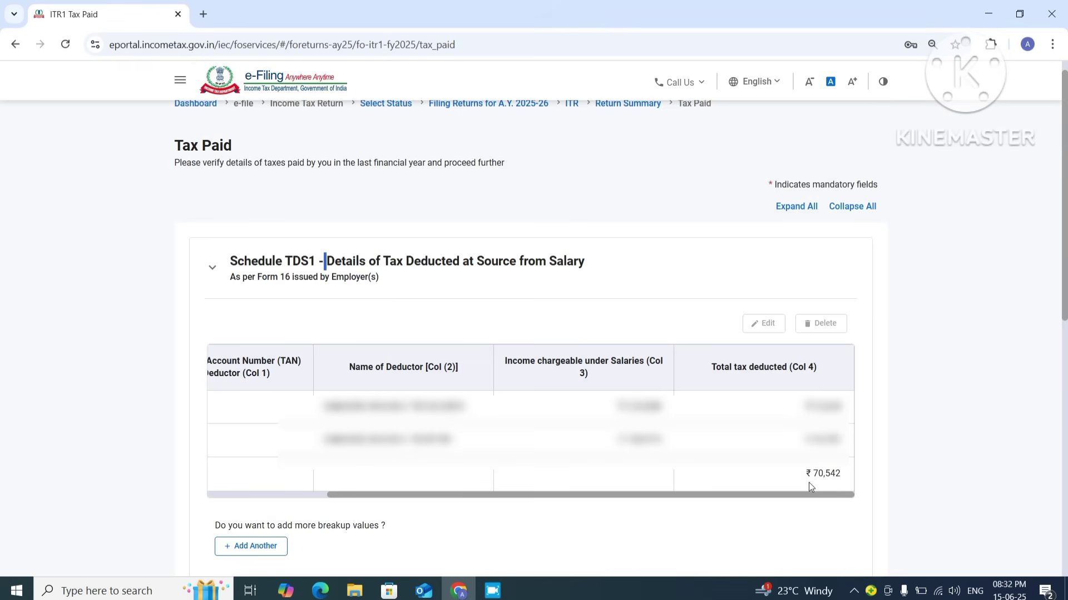
pyautogui.moveTo(740, 498); pyautogui.dragTo(550, 512)
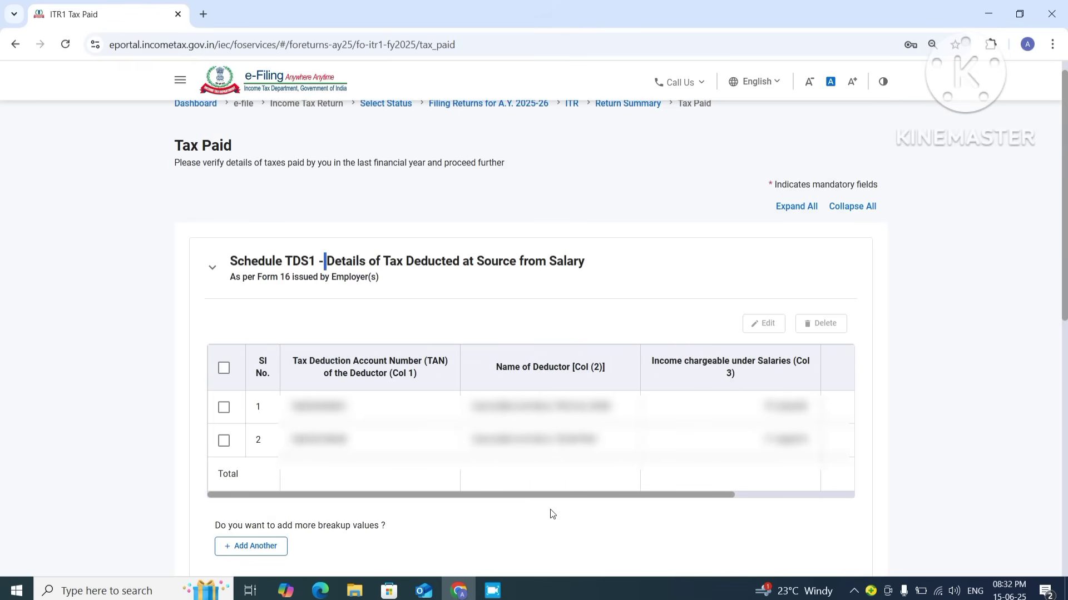
pyautogui.click(223, 409)
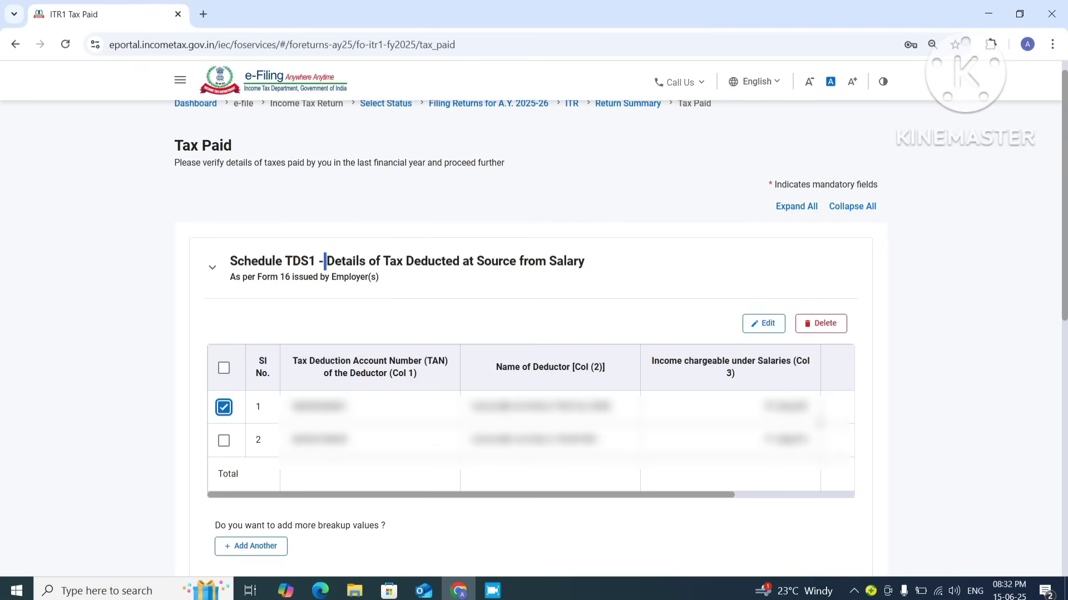
pyautogui.click(224, 412)
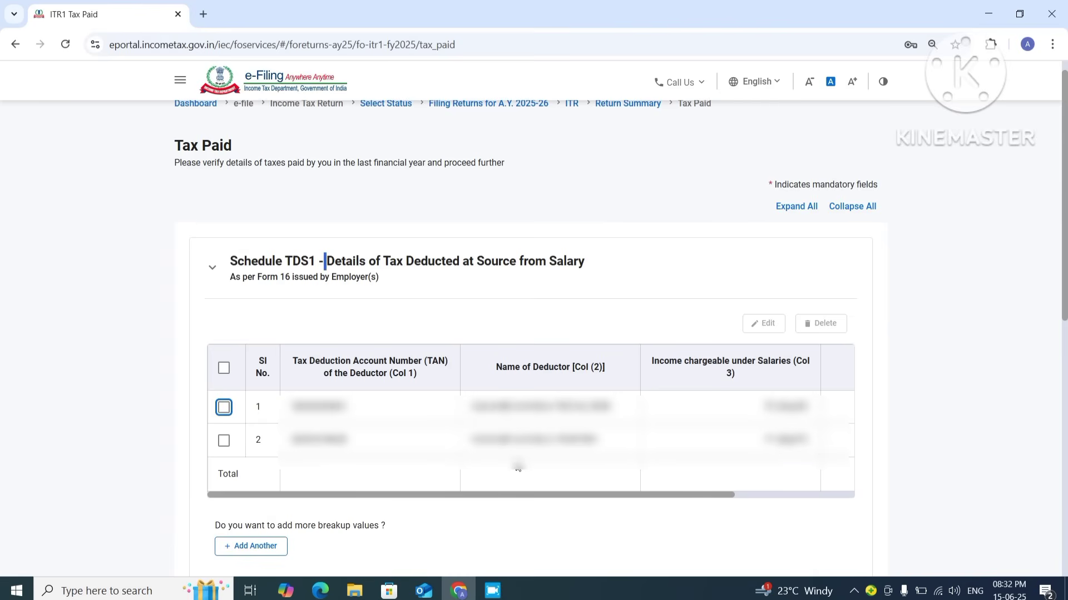
# Review the remaining TDS, TCS and advance tax schedules and the total taxes paid, and confirm the Tax Paid section
pyautogui.scroll(-4, 517, 467)
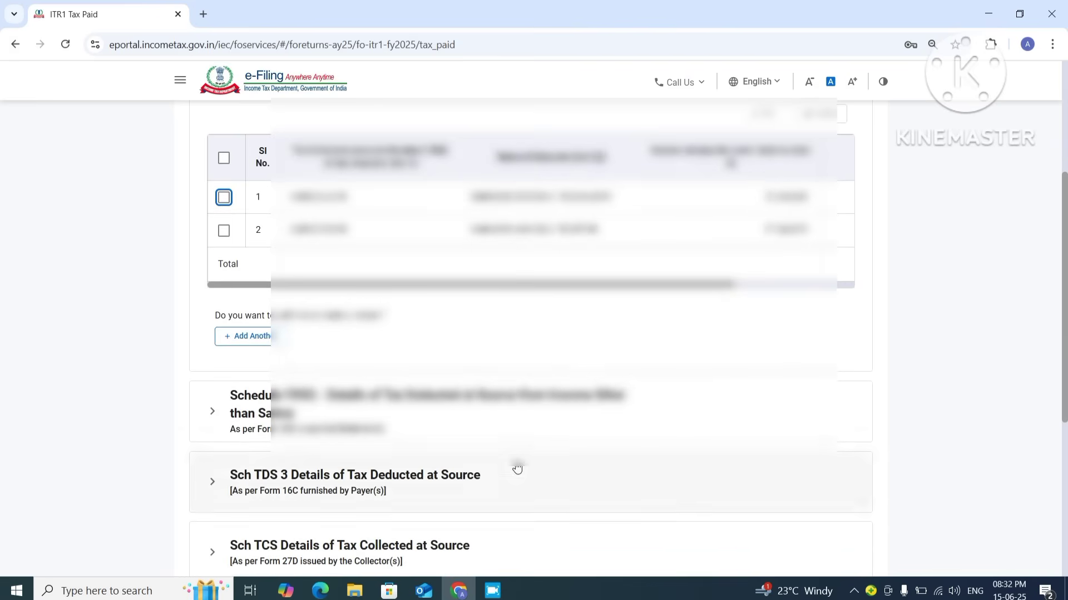
pyautogui.scroll(-5, 517, 469)
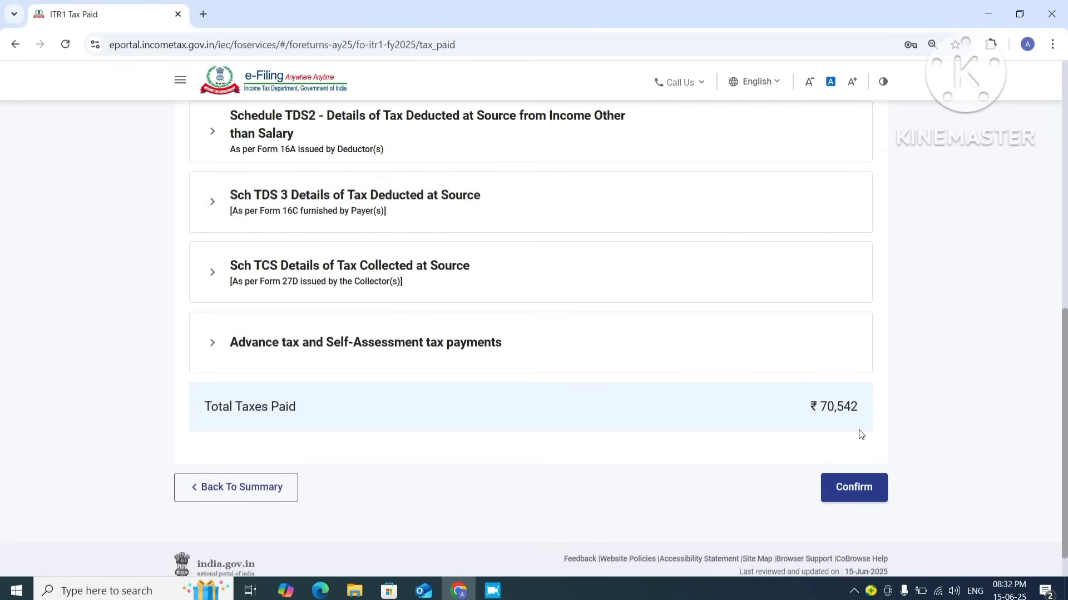
pyautogui.click(853, 489)
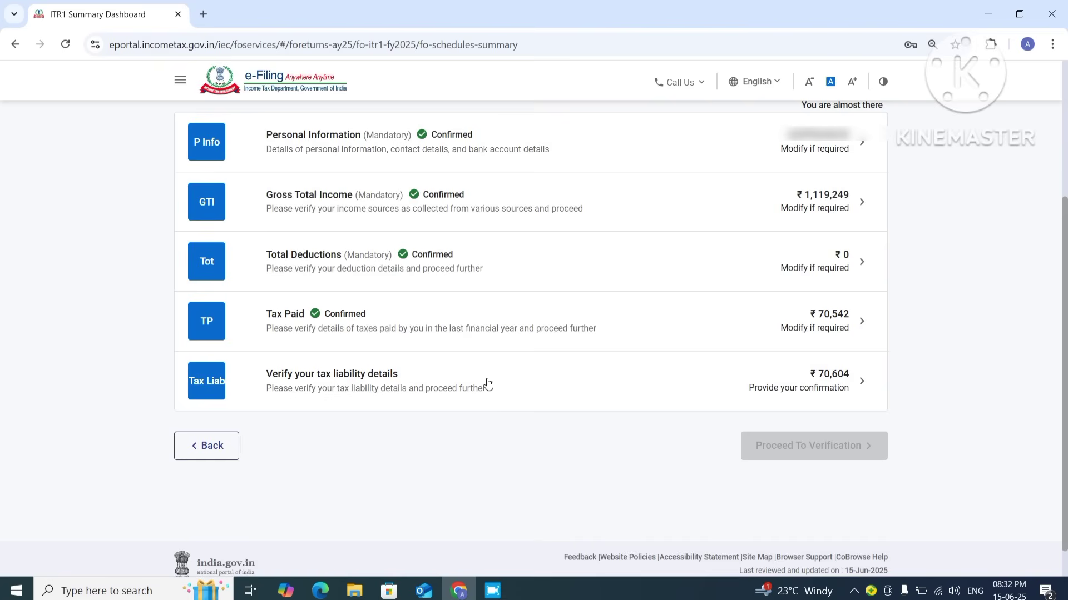
# Open the tax liability details, review the income, tax payable, interest and fee computations, and confirm the section
pyautogui.click(528, 388)
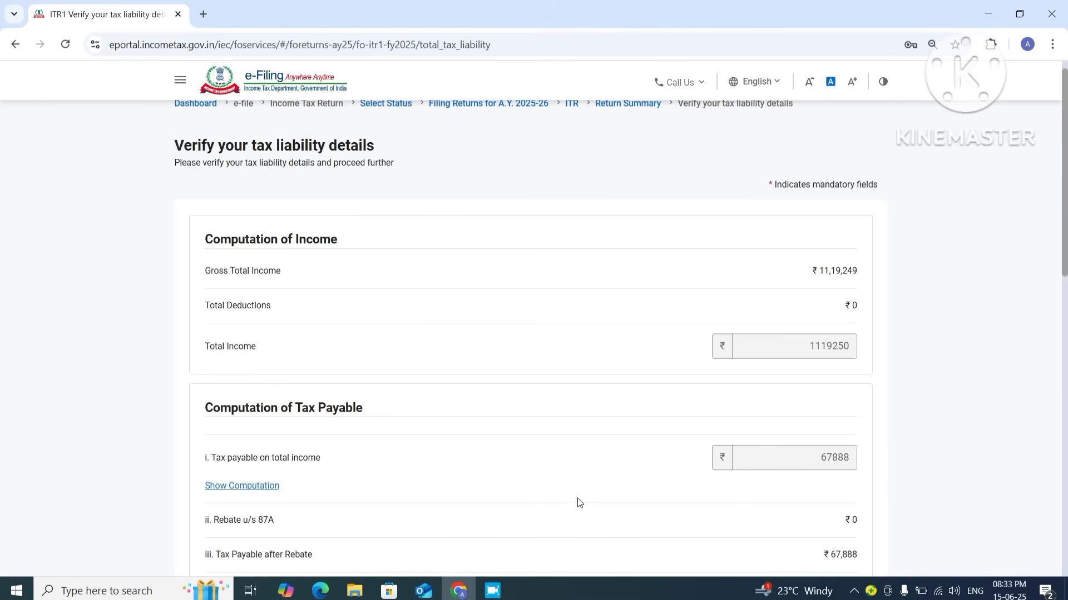
pyautogui.scroll(-2, 580, 503)
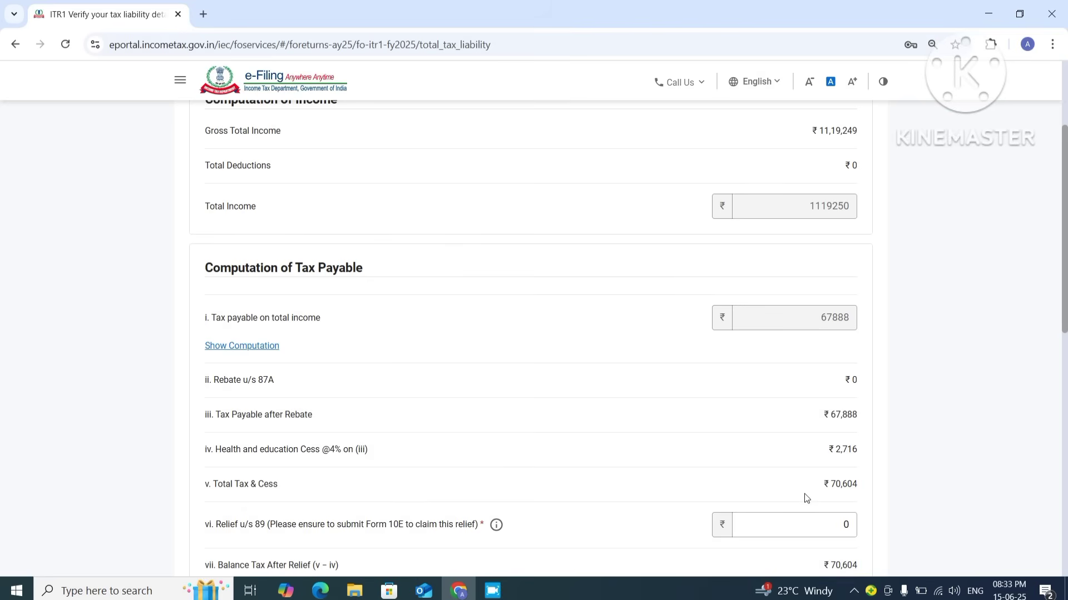
pyautogui.scroll(-4, 807, 498)
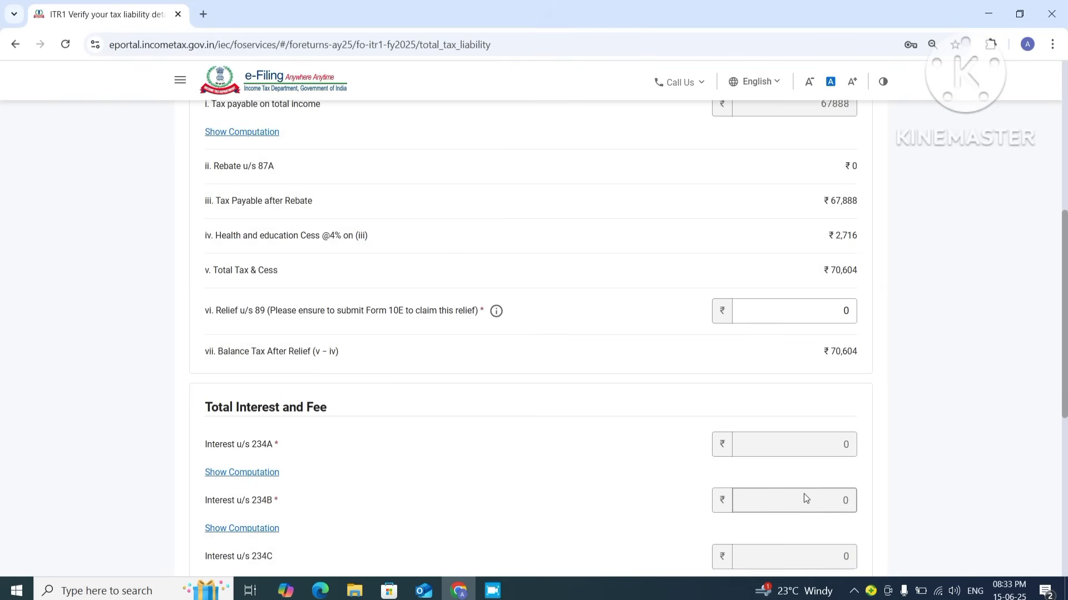
pyautogui.scroll(-1, 805, 498)
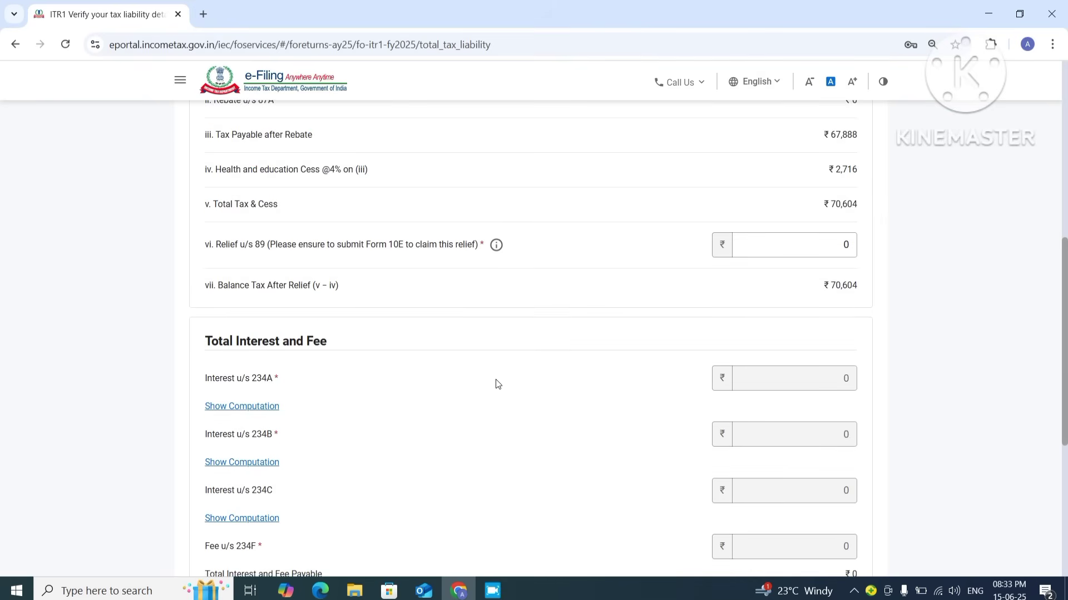
pyautogui.scroll(-1, 547, 400)
pyautogui.scroll(-3, 548, 399)
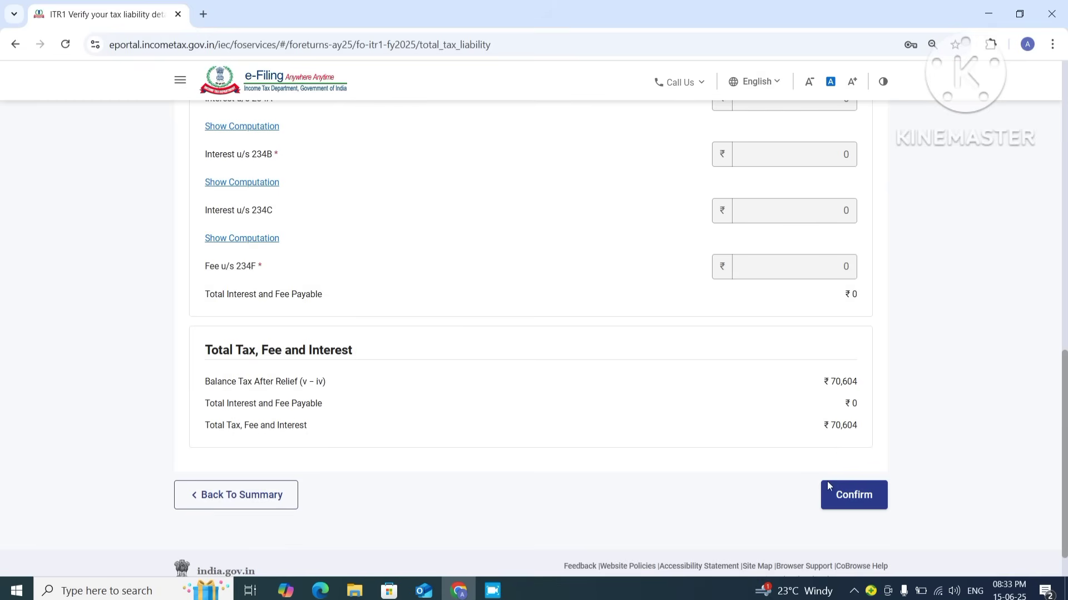
pyautogui.click(854, 497)
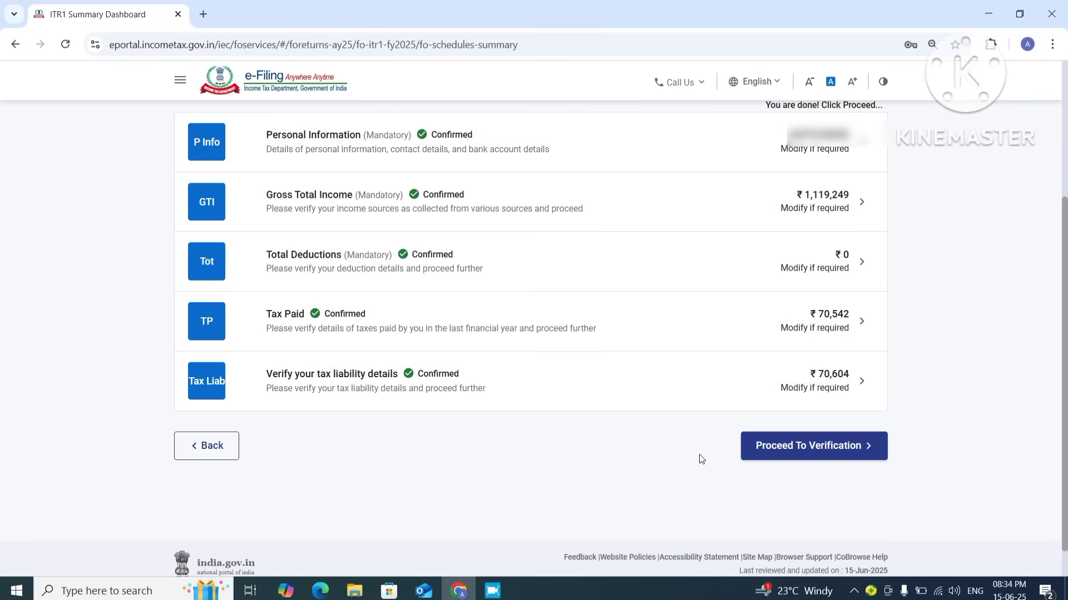
# Proceed to verification and review the tax summary's taxable income, deductions, tax payable, tax paid and amount payable
pyautogui.click(822, 452)
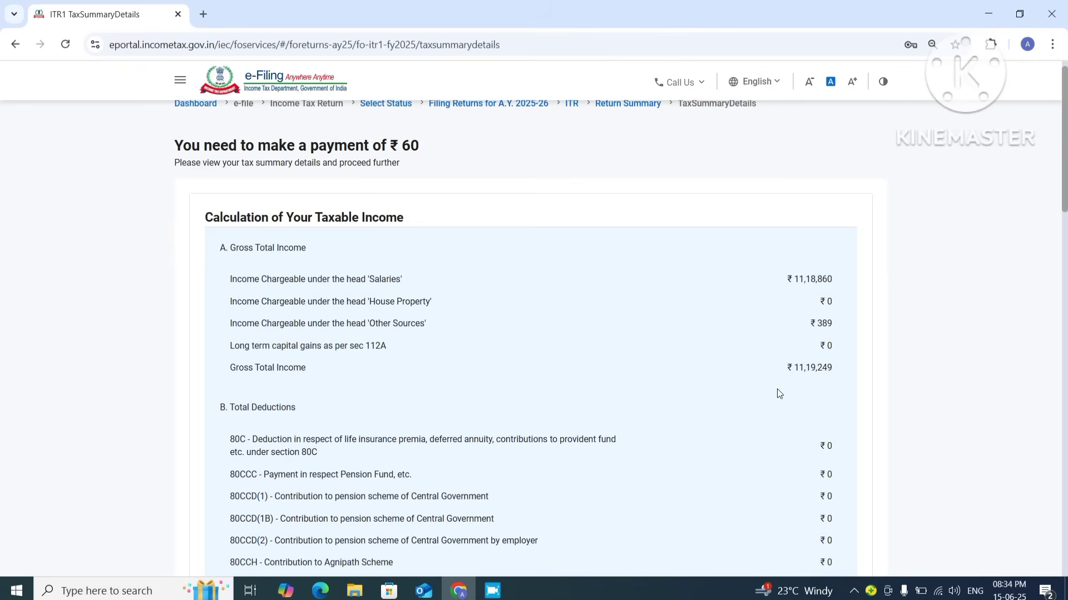
pyautogui.scroll(-3, 747, 409)
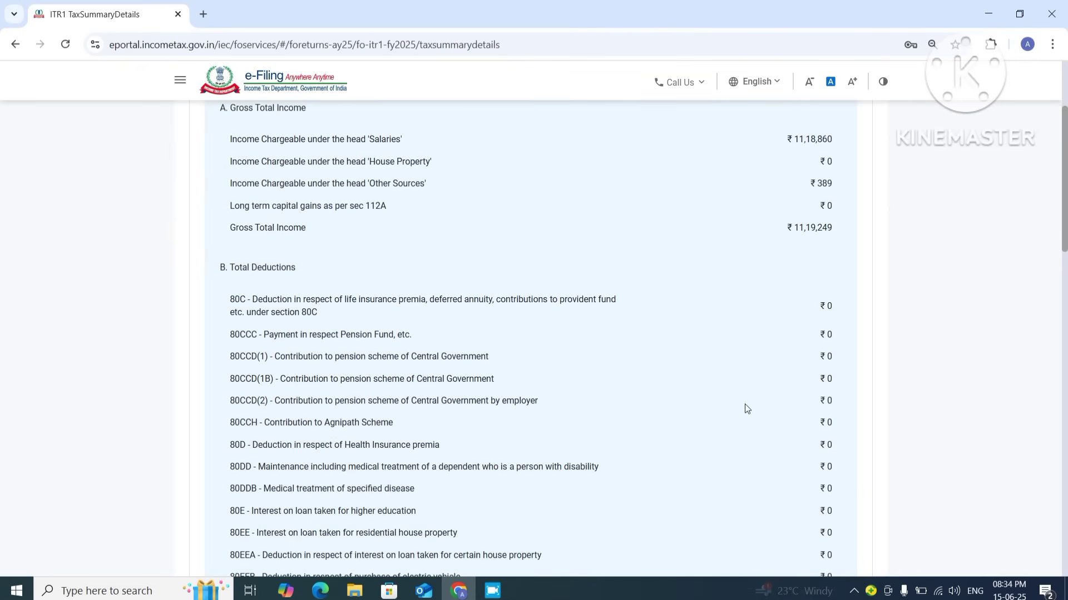
pyautogui.scroll(-1, 746, 409)
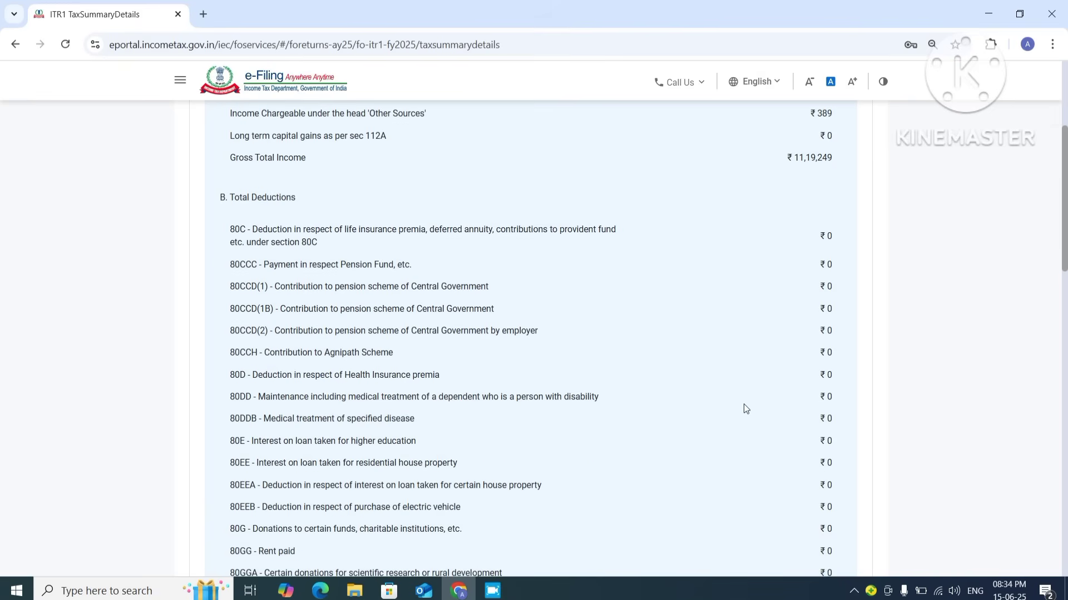
pyautogui.scroll(-4, 745, 408)
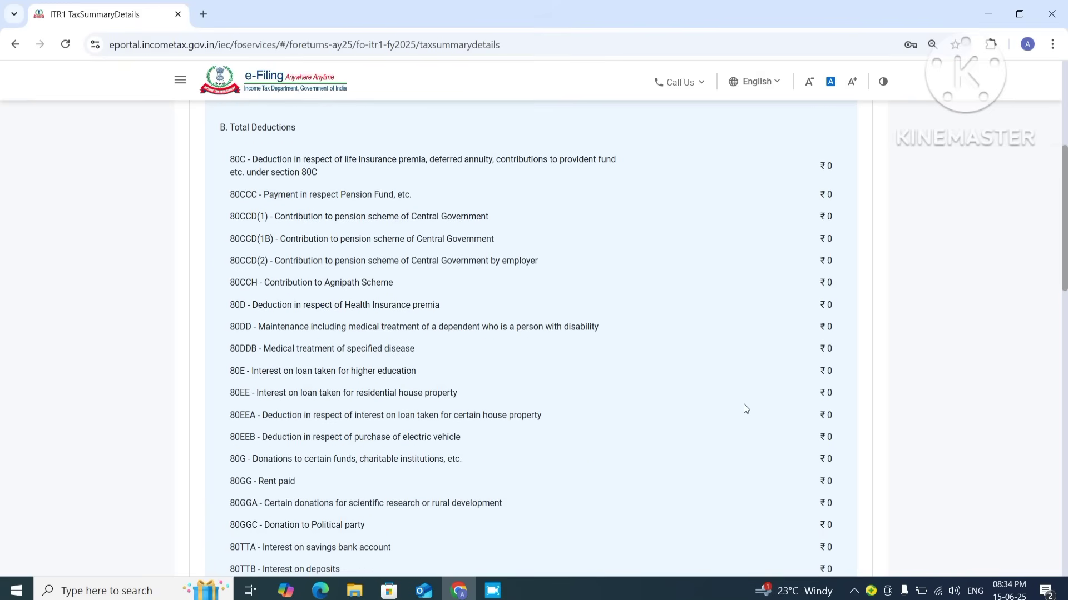
pyautogui.scroll(-2, 745, 409)
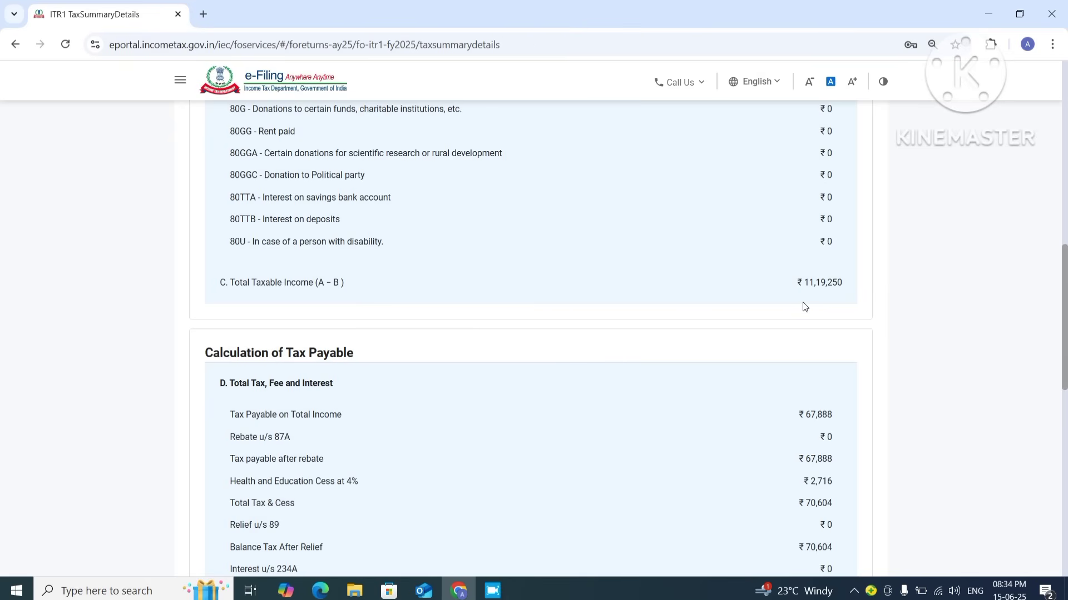
pyautogui.scroll(-2, 608, 388)
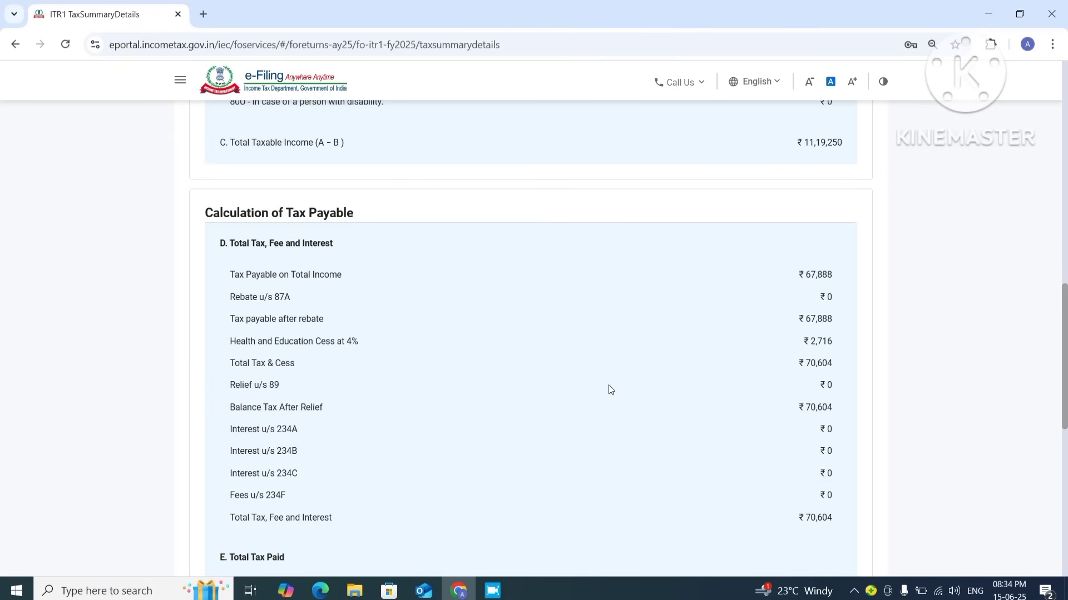
pyautogui.scroll(-1, 609, 384)
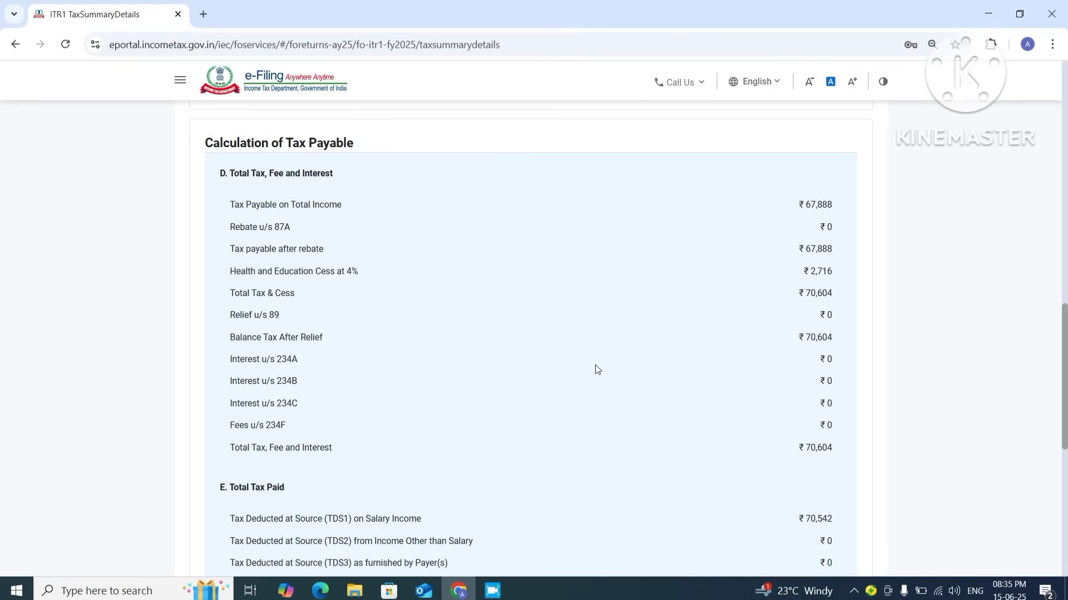
pyautogui.scroll(-2, 597, 369)
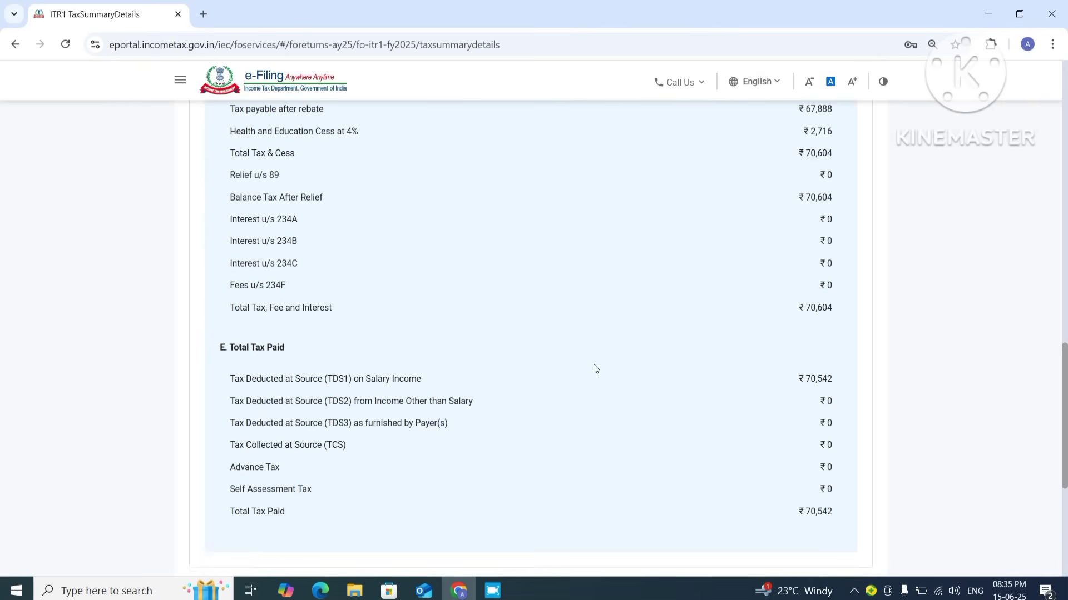
pyautogui.scroll(-1, 595, 369)
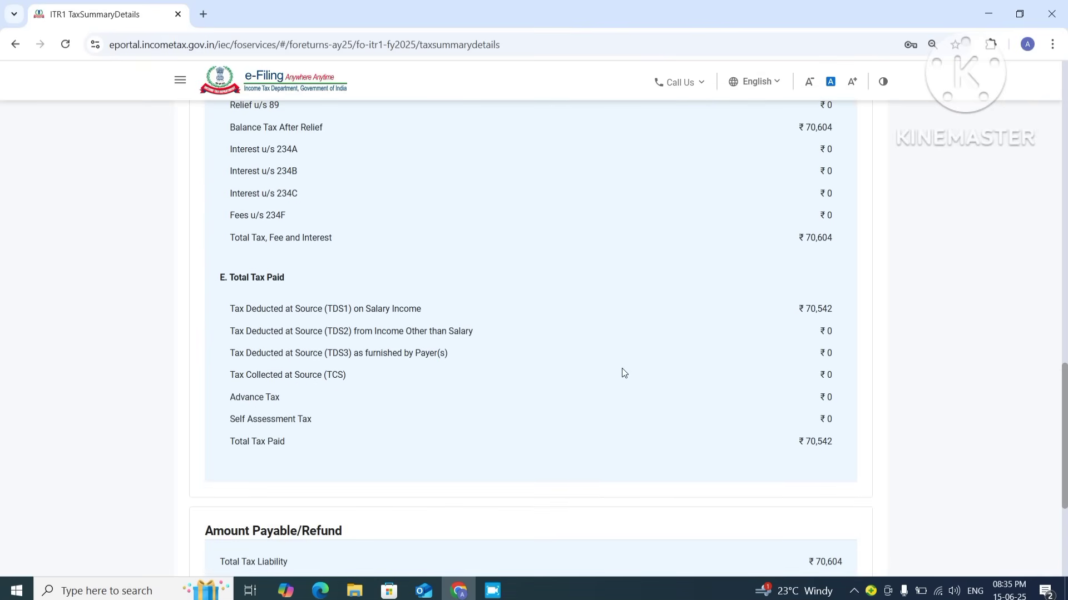
pyautogui.scroll(-3, 554, 402)
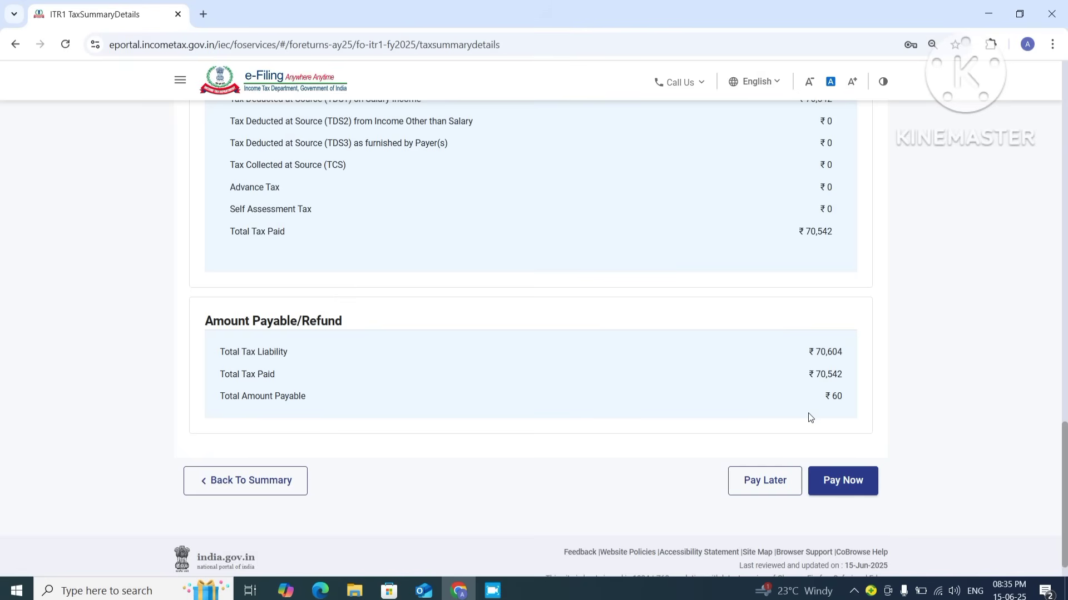
# Choose to pay the outstanding tax immediately through e-Pay Tax, accepting the prefilled Self-Assessment Tax (300) details and tax break-up
pyautogui.click(854, 486)
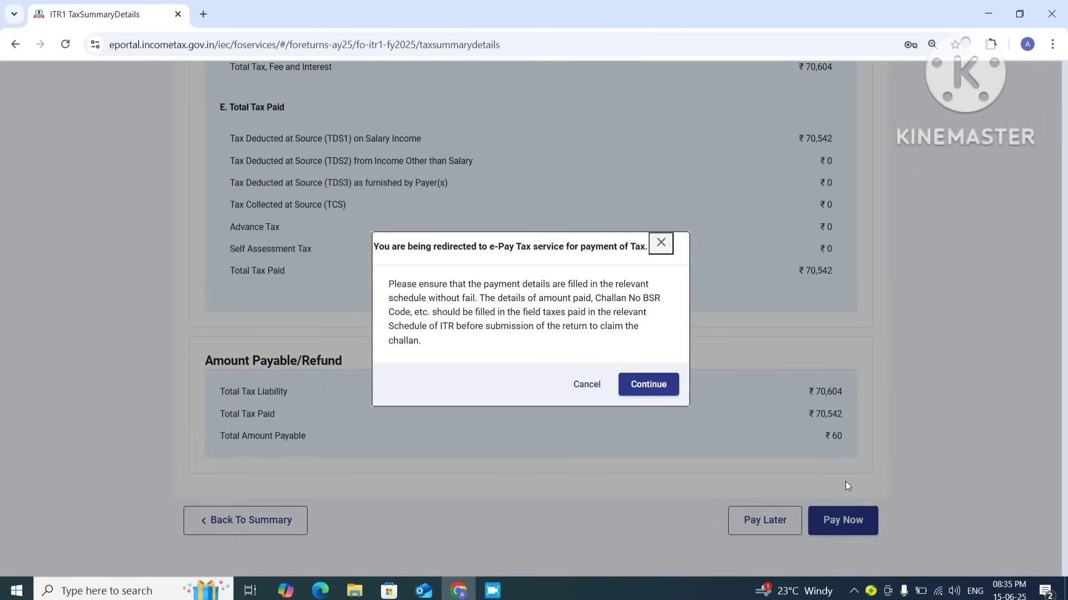
pyautogui.click(654, 389)
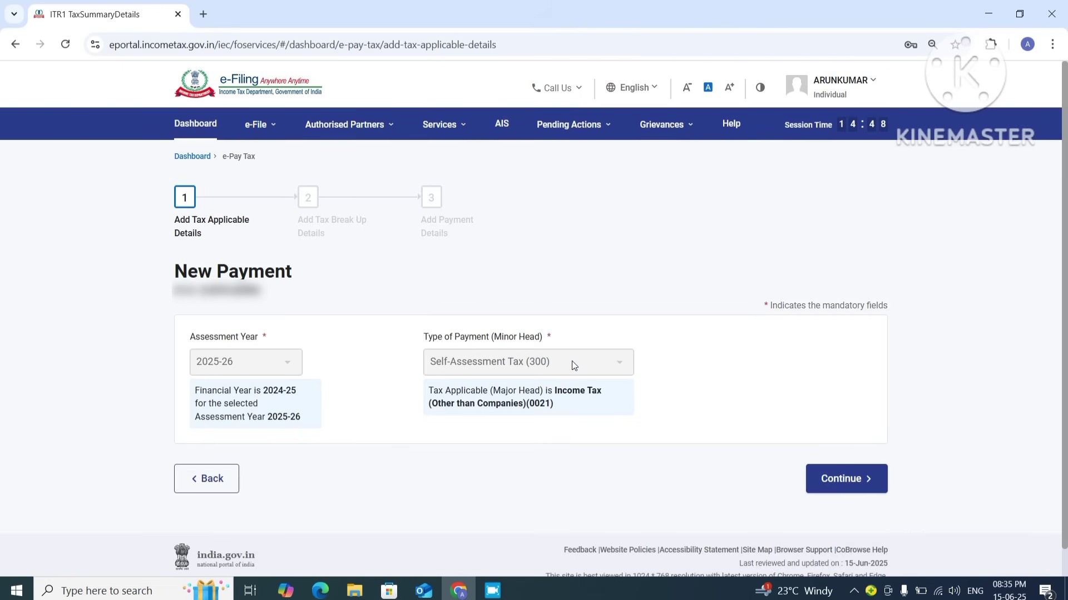
pyautogui.click(841, 482)
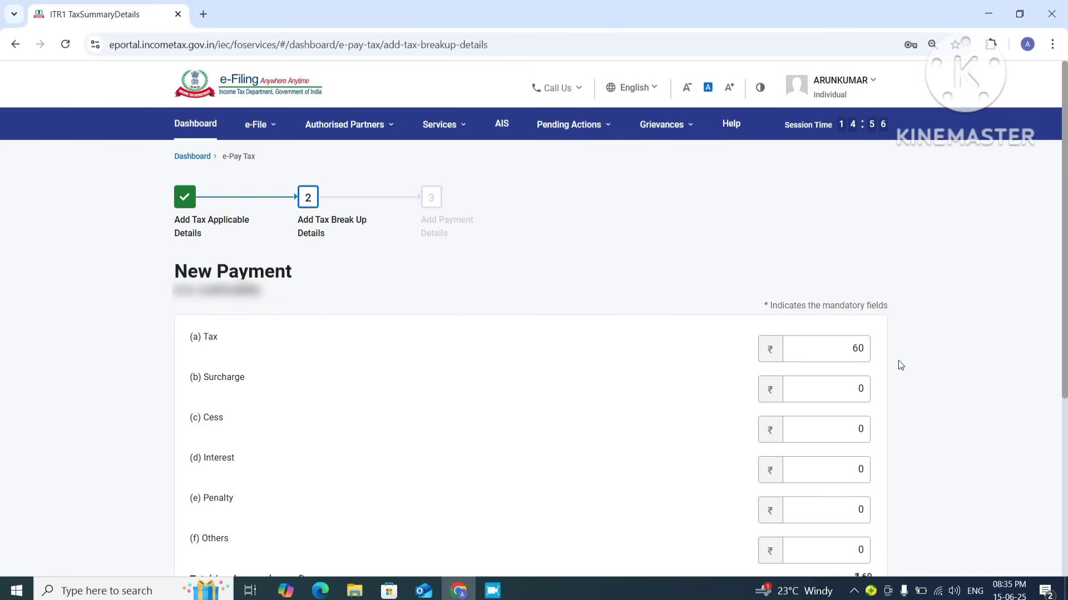
pyautogui.scroll(-5, 899, 366)
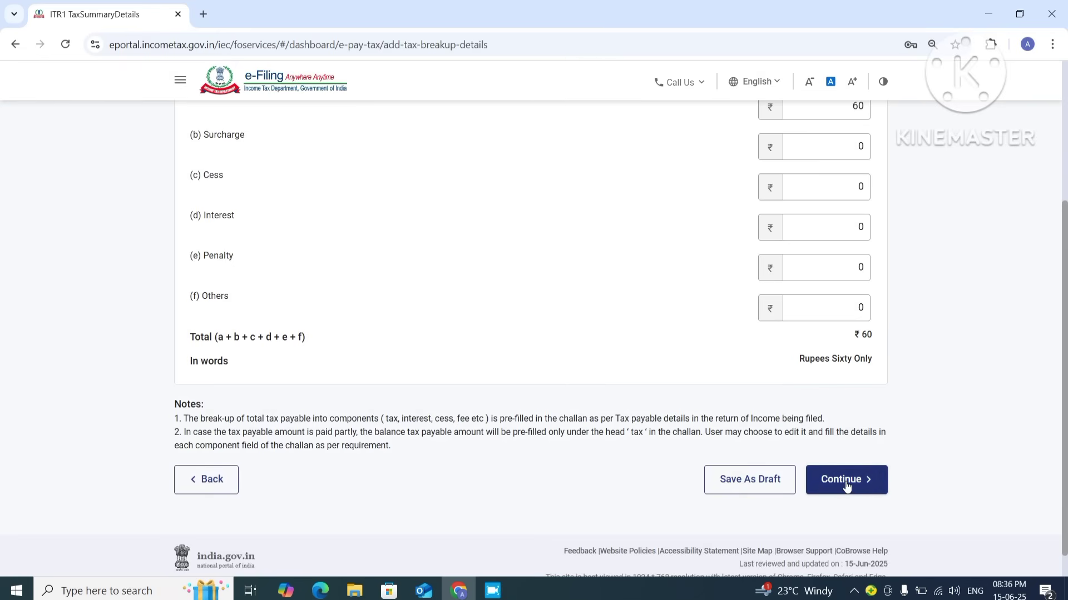
pyautogui.click(845, 484)
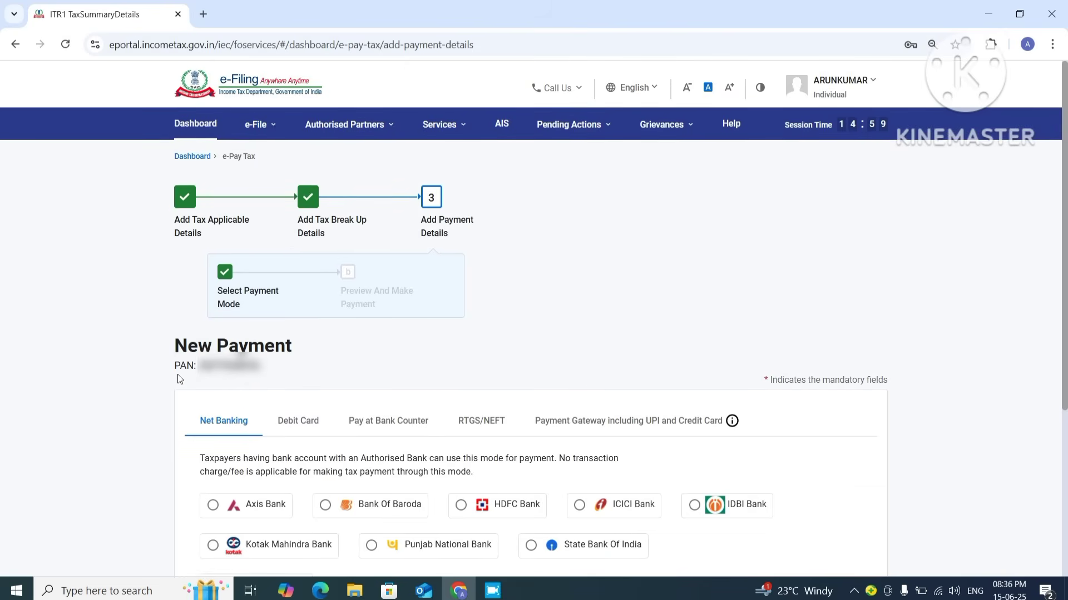
# Select Kotak Mahindra Bank net banking as the payment mode and review the payment preview with its tax break-up
pyautogui.scroll(-3, 367, 400)
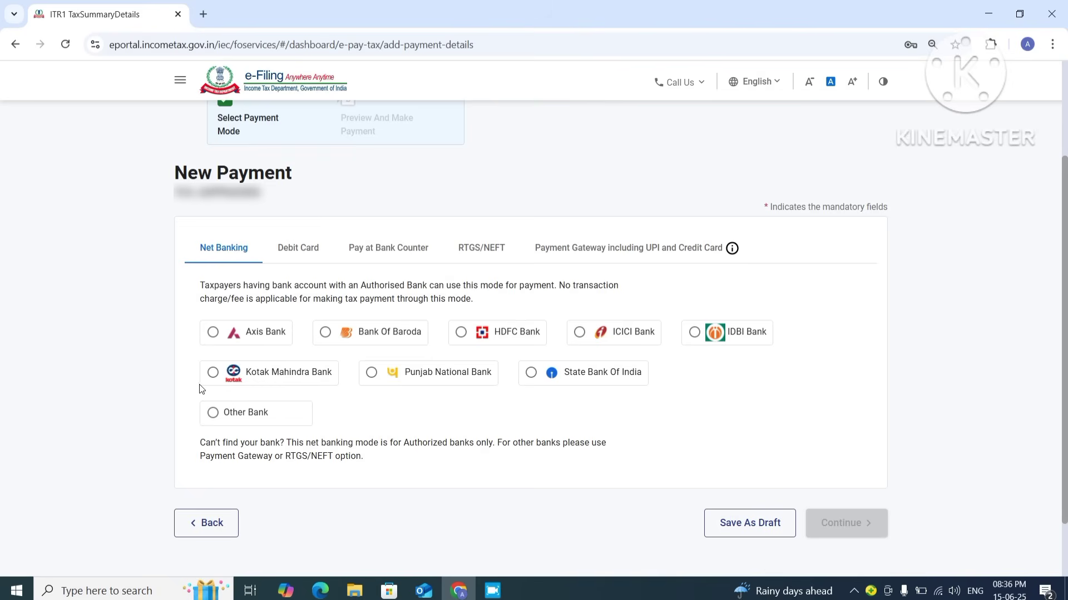
pyautogui.click(211, 375)
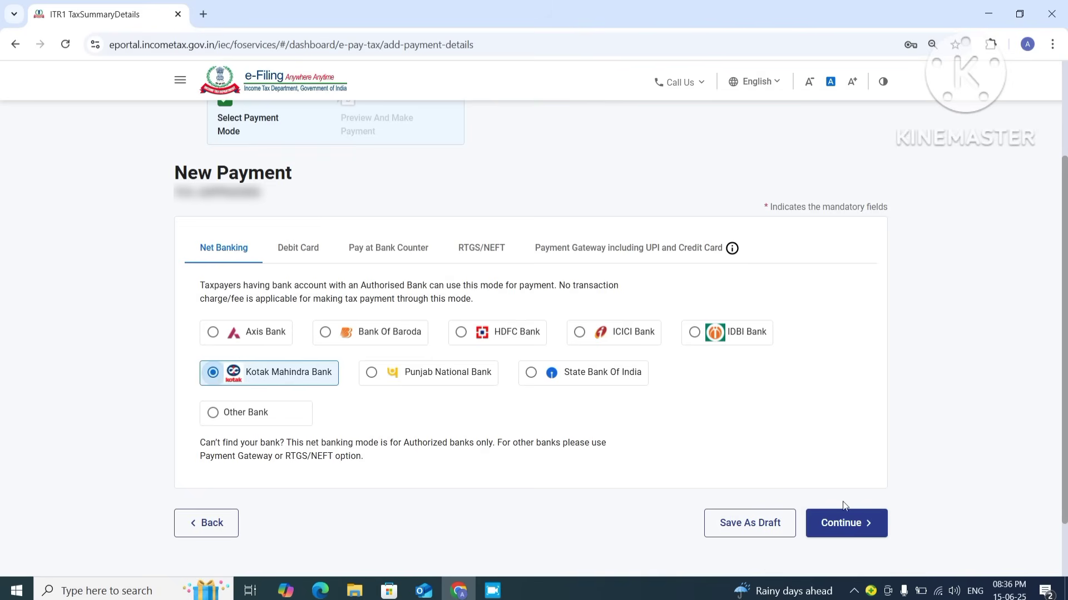
pyautogui.click(845, 525)
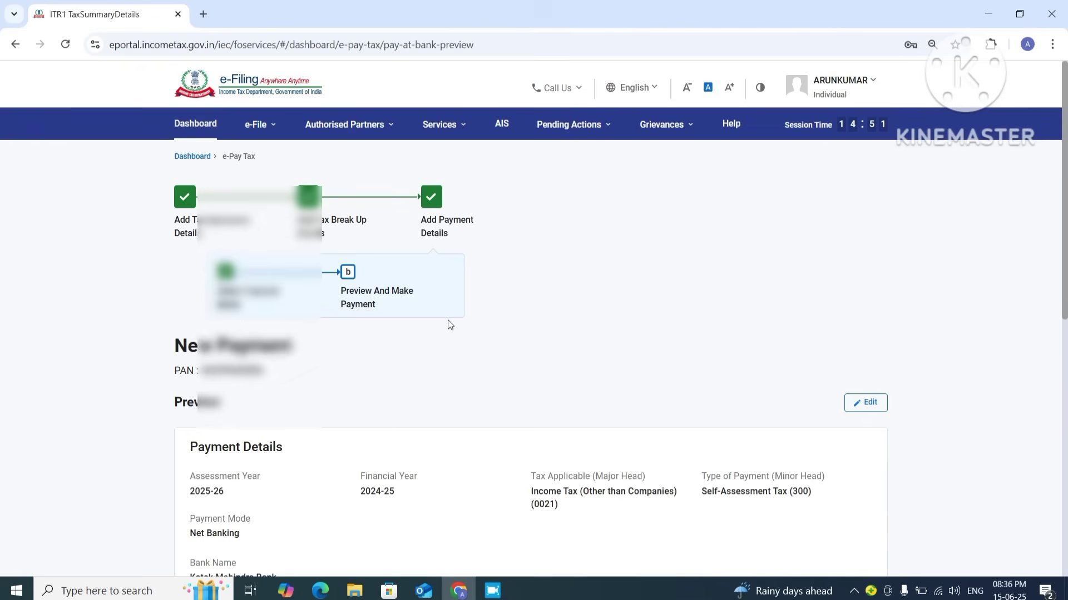
pyautogui.scroll(-3, 448, 319)
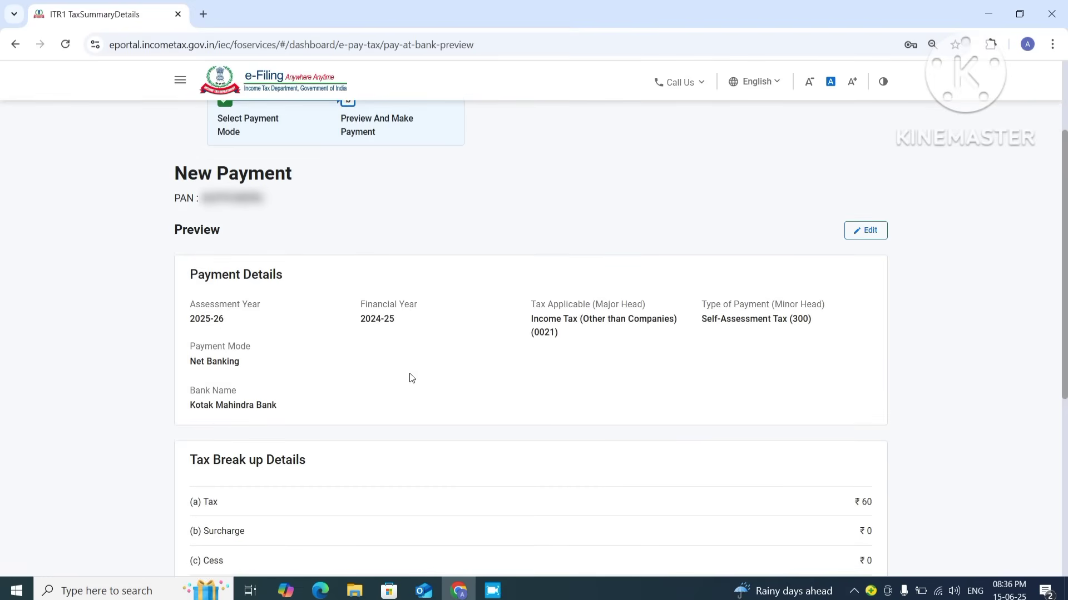
pyautogui.scroll(-1, 543, 427)
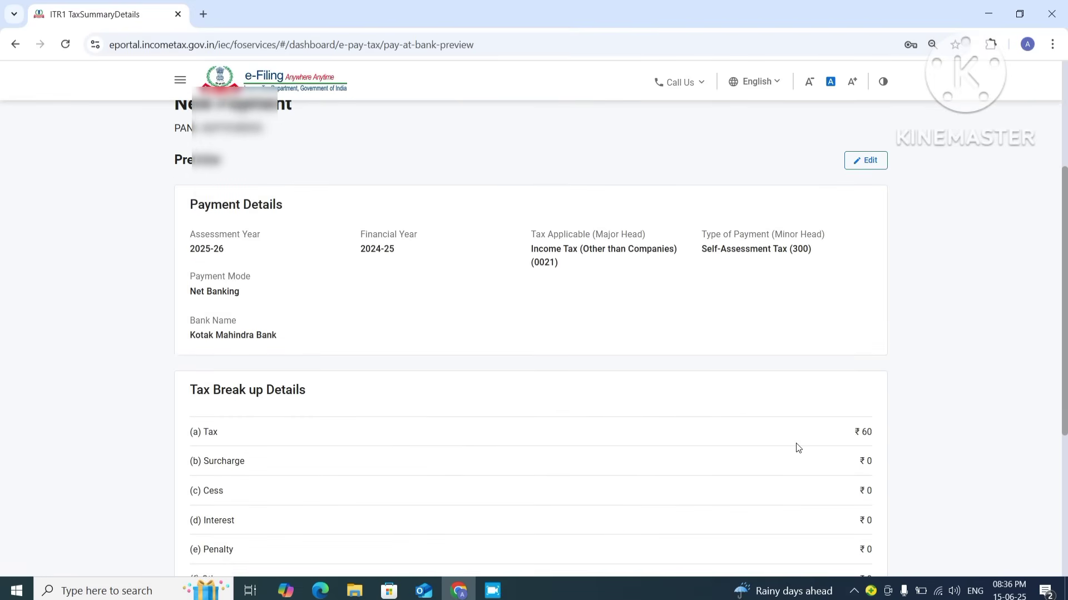
pyautogui.scroll(-3, 630, 457)
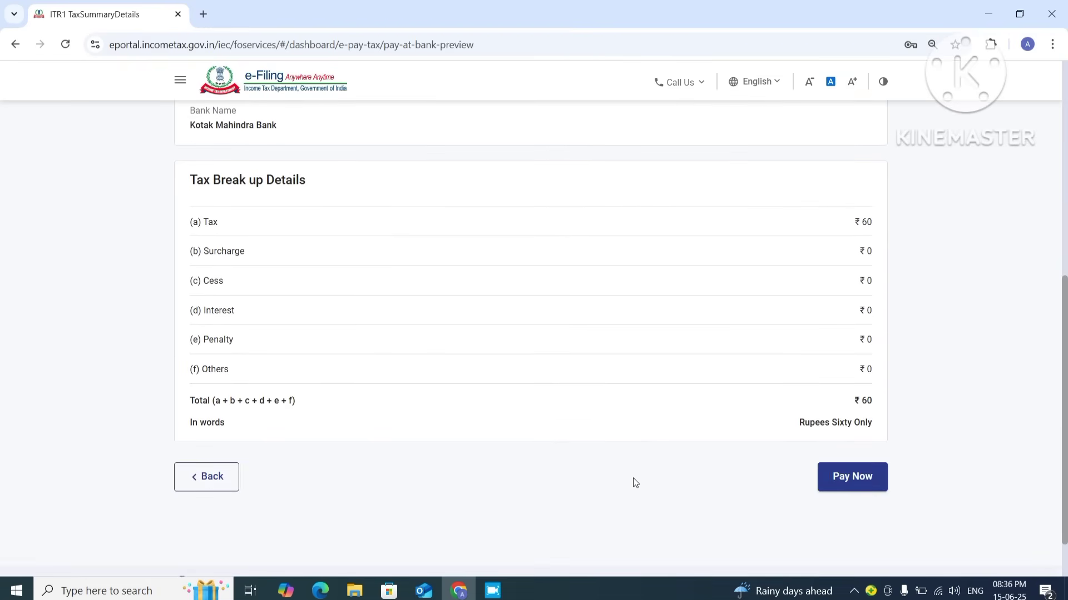
# Start the tax payment, agree to the terms and conditions, and submit it to the bank
pyautogui.click(857, 486)
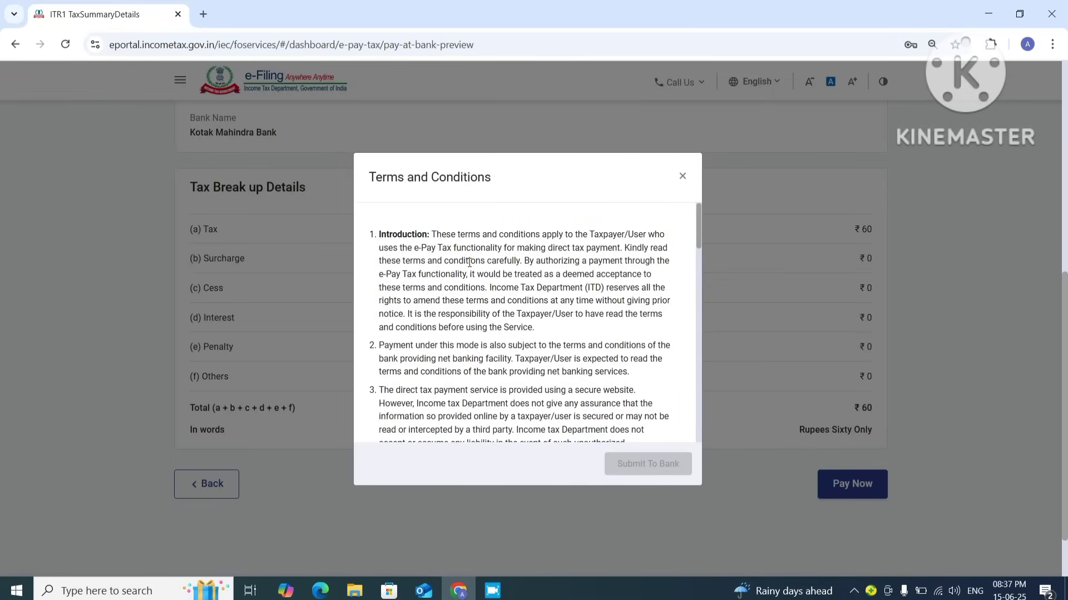
pyautogui.scroll(-2, 472, 270)
pyautogui.scroll(-15, 472, 271)
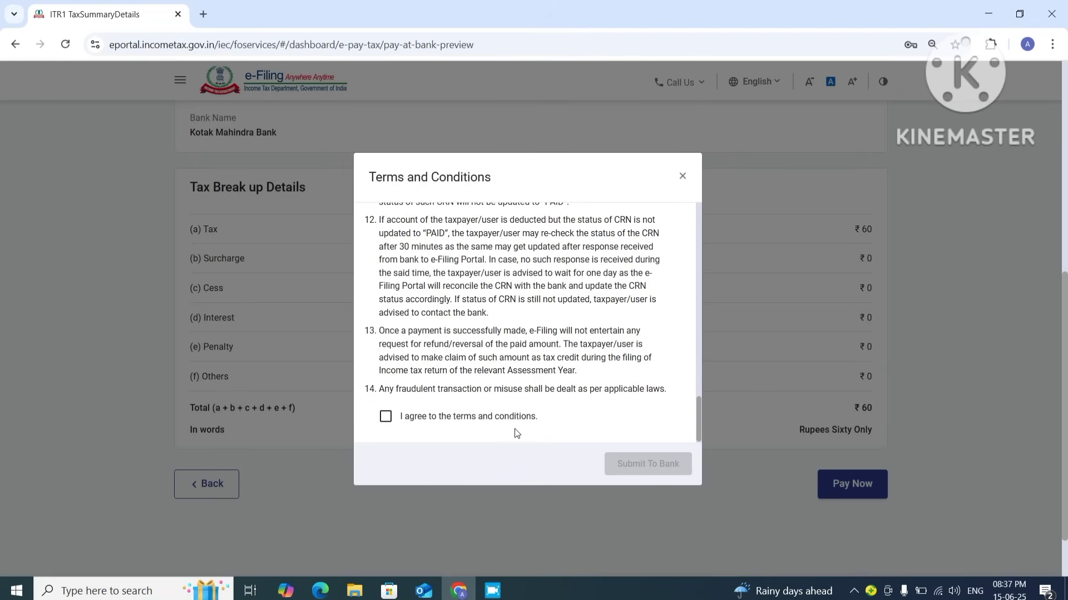
pyautogui.click(385, 419)
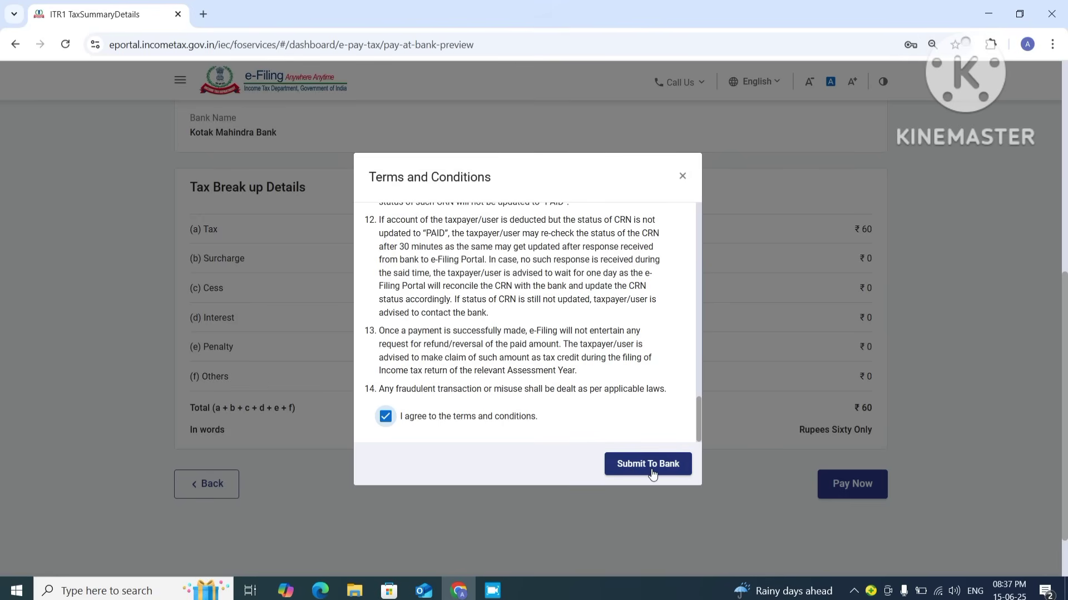
pyautogui.click(647, 465)
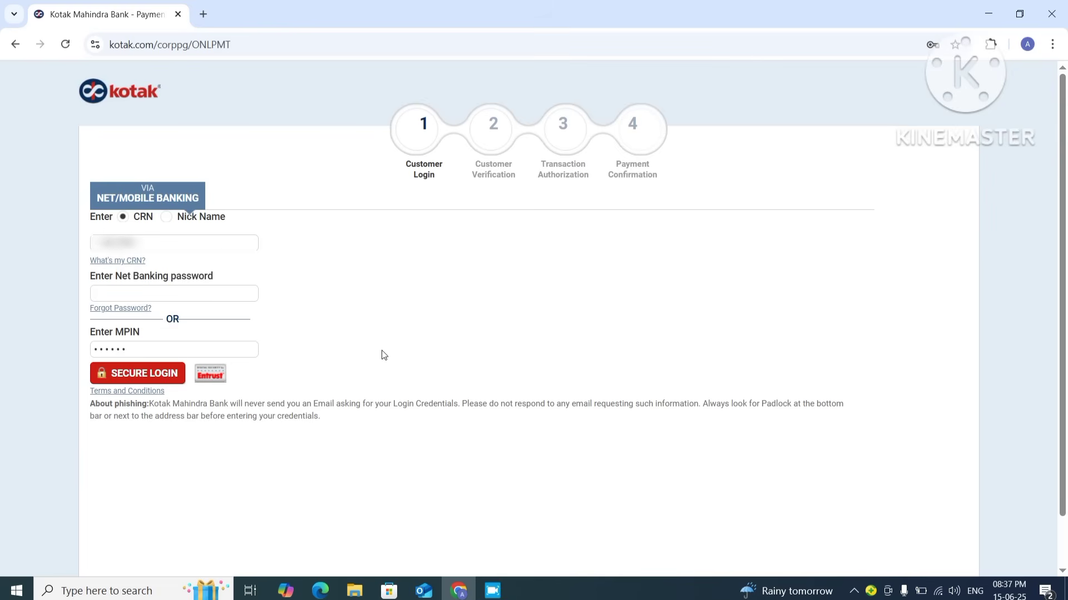
# Log in to the bank's payment page with the entered MPIN and verify the login with the Dynamic Access Code
pyautogui.click(153, 374)
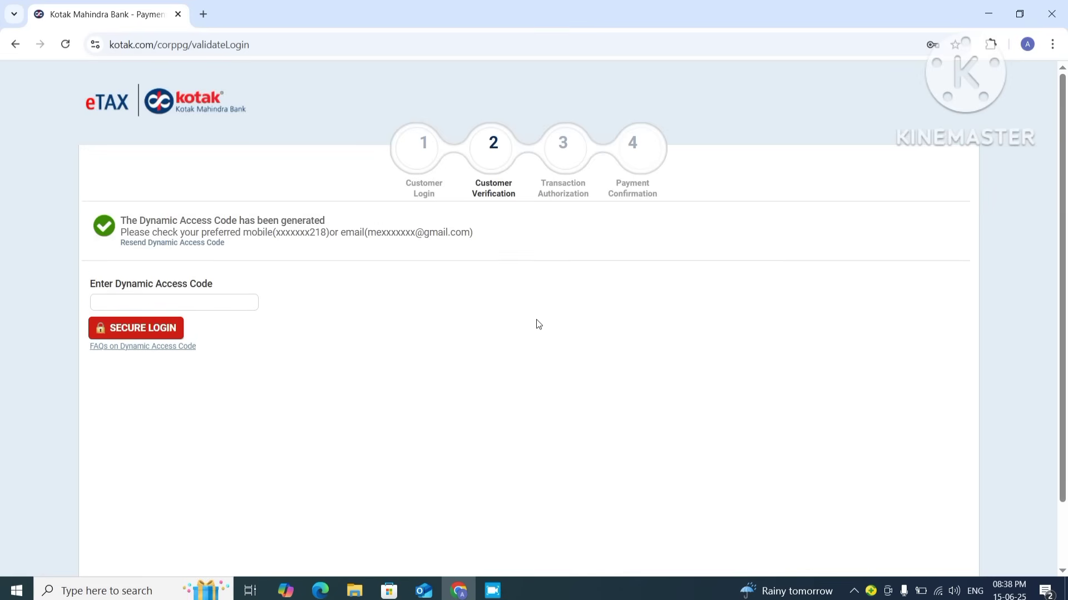
pyautogui.click(208, 302)
pyautogui.hotkey('ctrl', 'v')
pyautogui.click(157, 330)
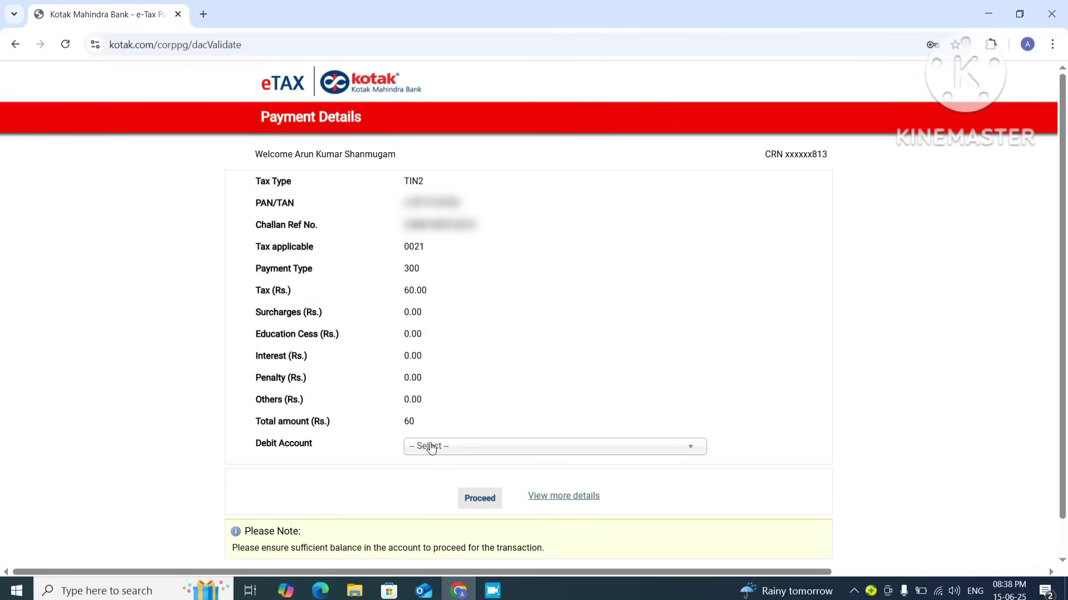
# Select the debit account for the tax payment, make the payment and complete the bank transaction
pyautogui.click(685, 454)
pyautogui.click(492, 465)
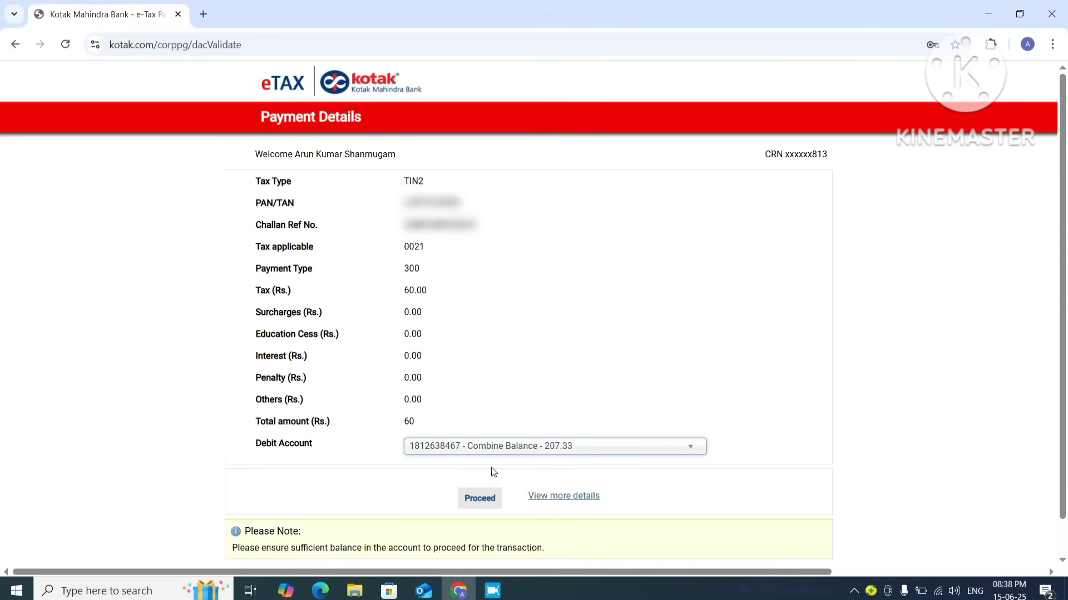
pyautogui.click(481, 500)
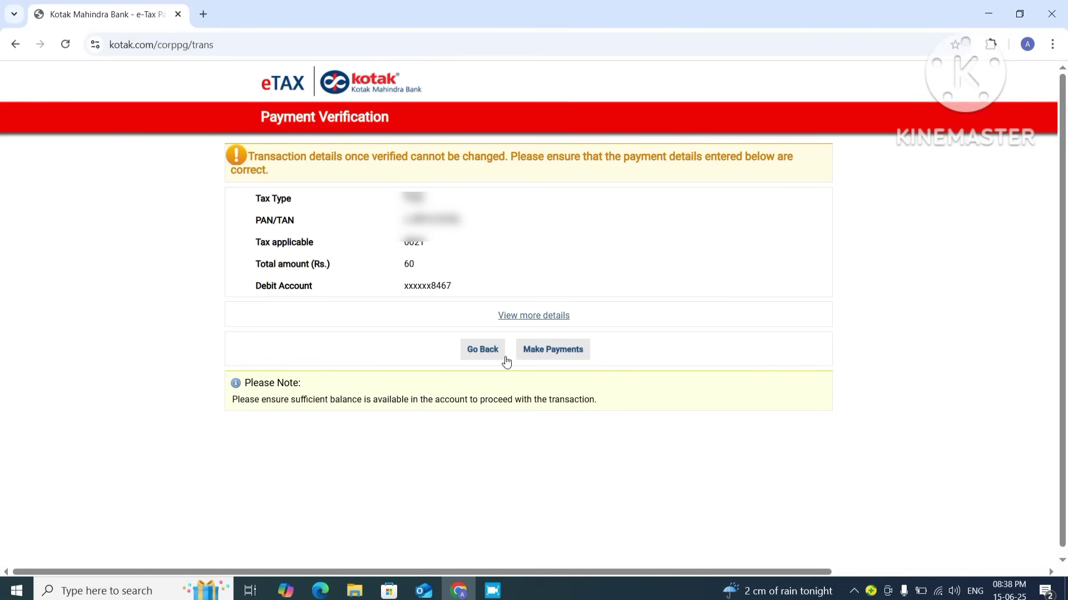
pyautogui.click(555, 351)
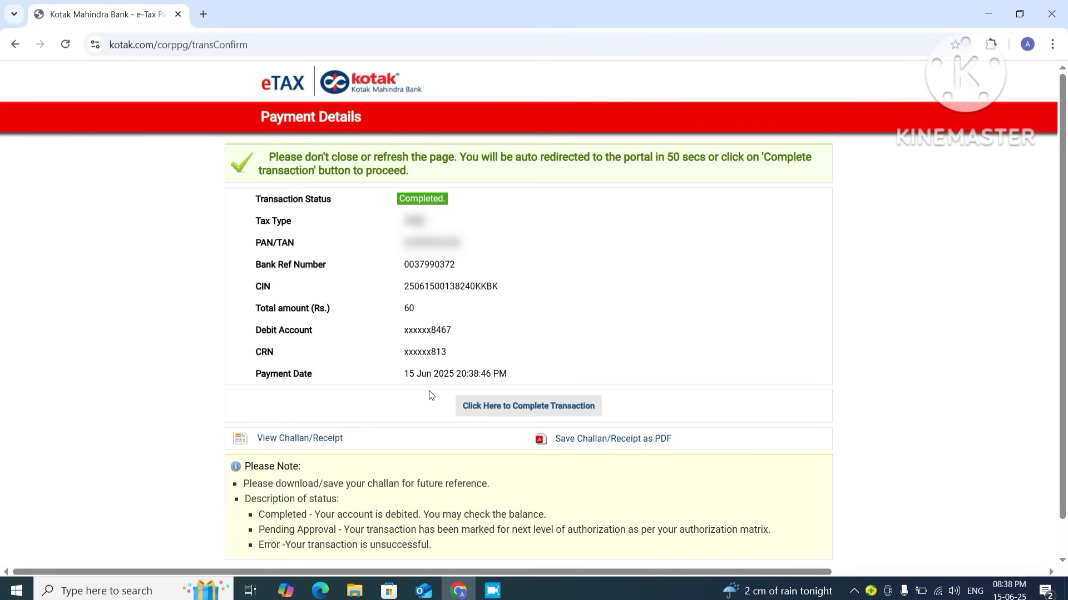
pyautogui.click(545, 406)
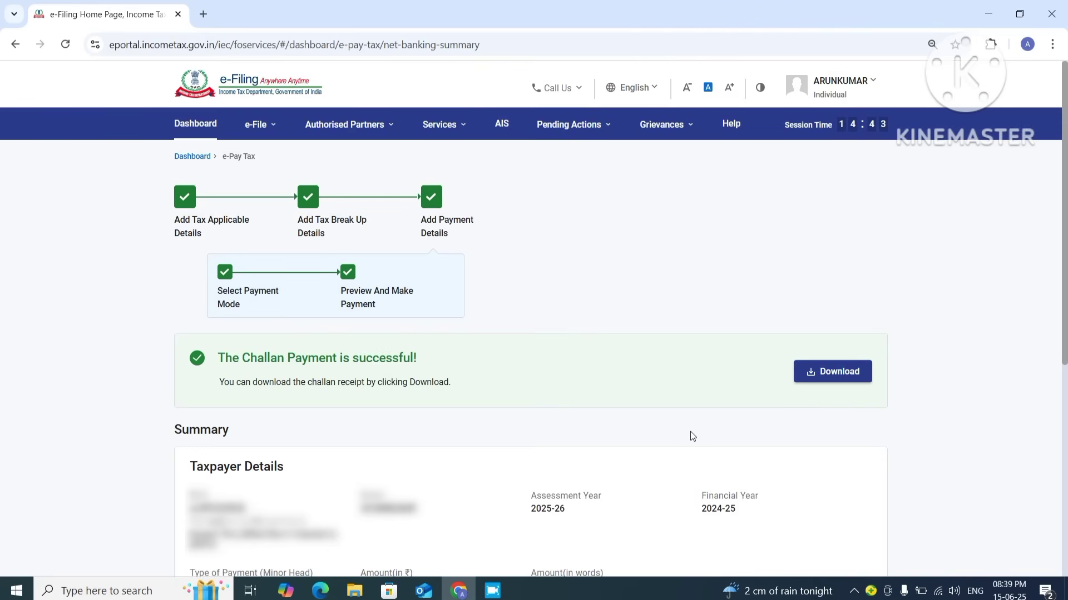
# Review the challan payment summary, return to the return filing and proceed from the tax summary to preview and submission
pyautogui.scroll(-5, 556, 455)
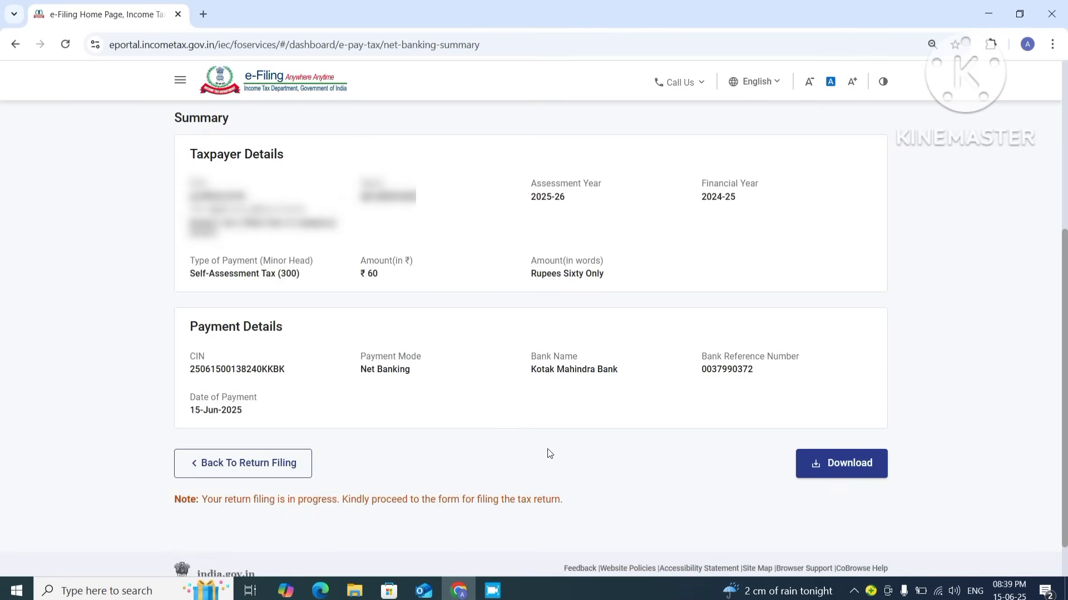
pyautogui.click(258, 469)
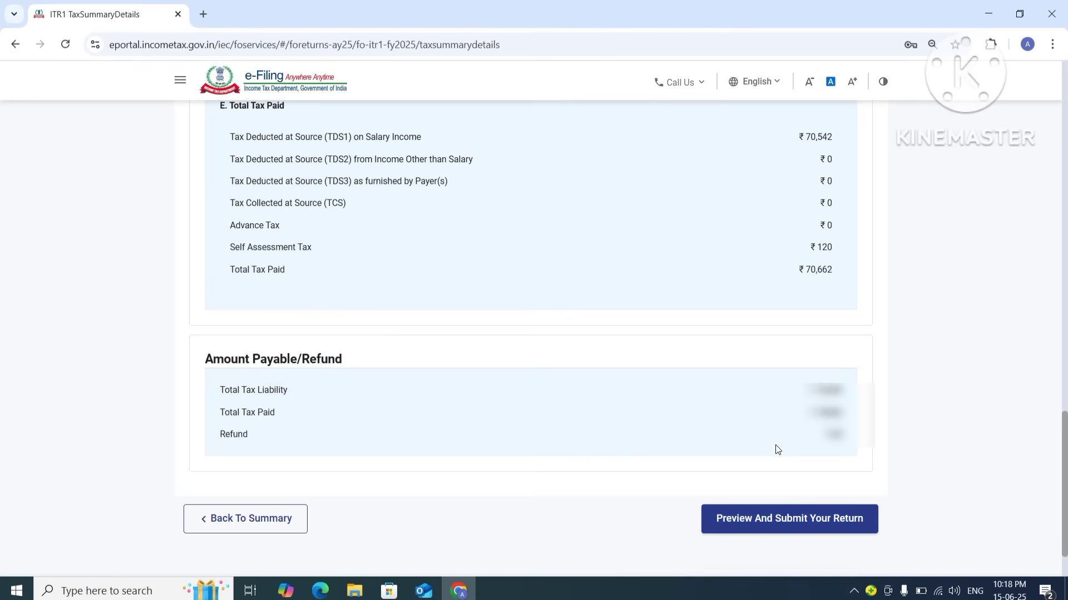
pyautogui.scroll(-1, 777, 450)
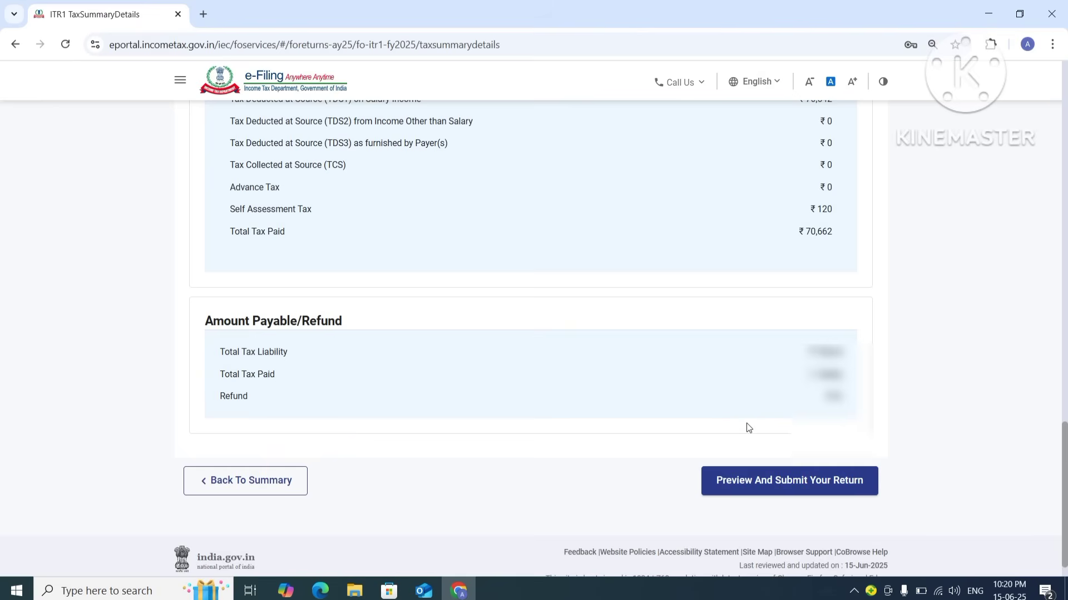
pyautogui.click(817, 493)
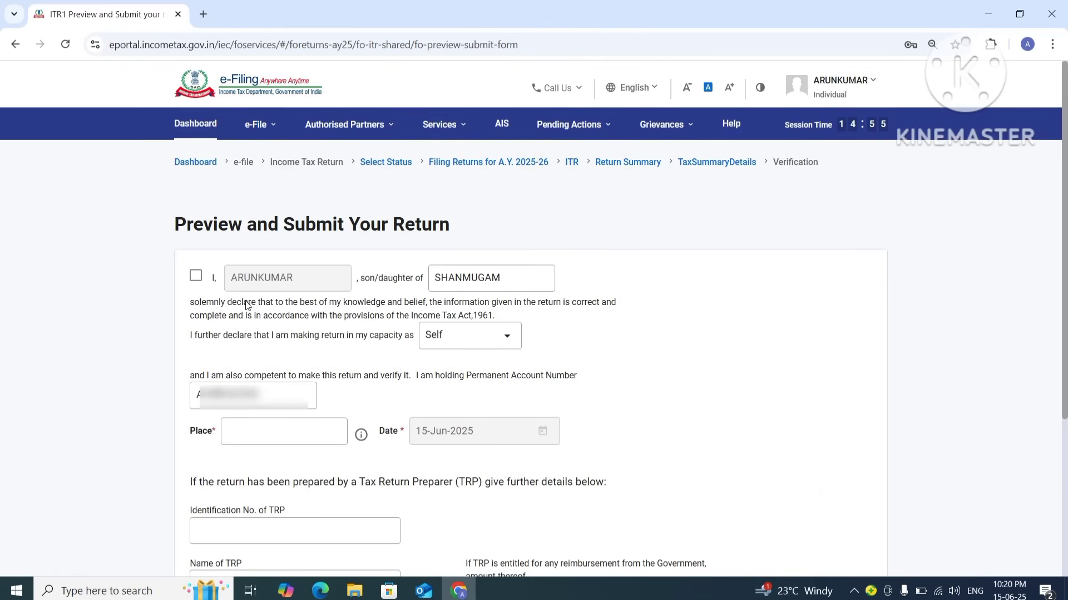
# Accept the declaration, set the place to TIRUPPUR and proceed to validation of the return
pyautogui.click(197, 278)
pyautogui.click(258, 436)
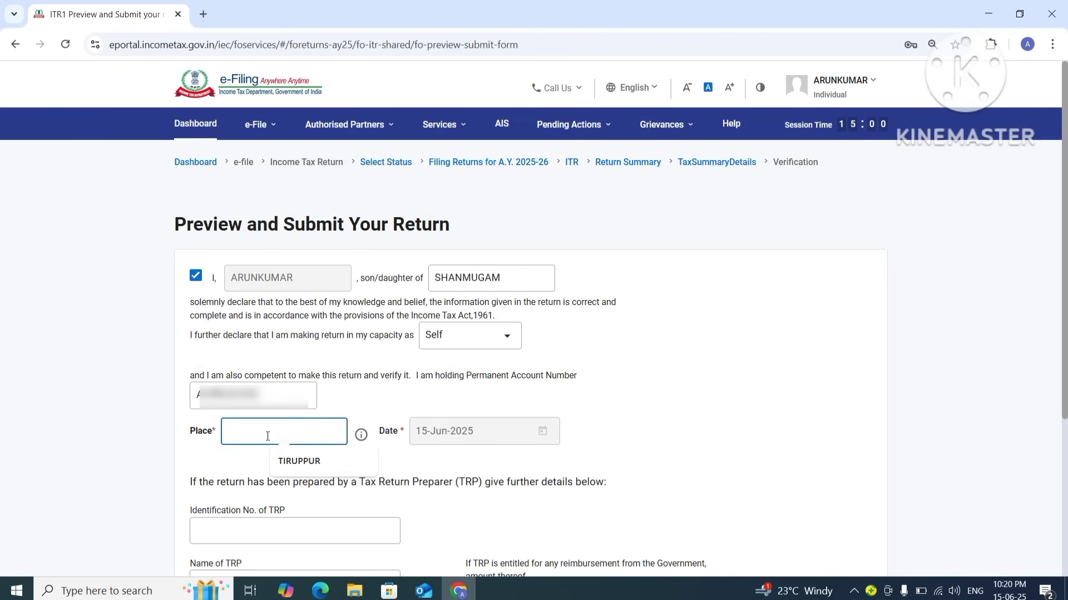
pyautogui.click(299, 461)
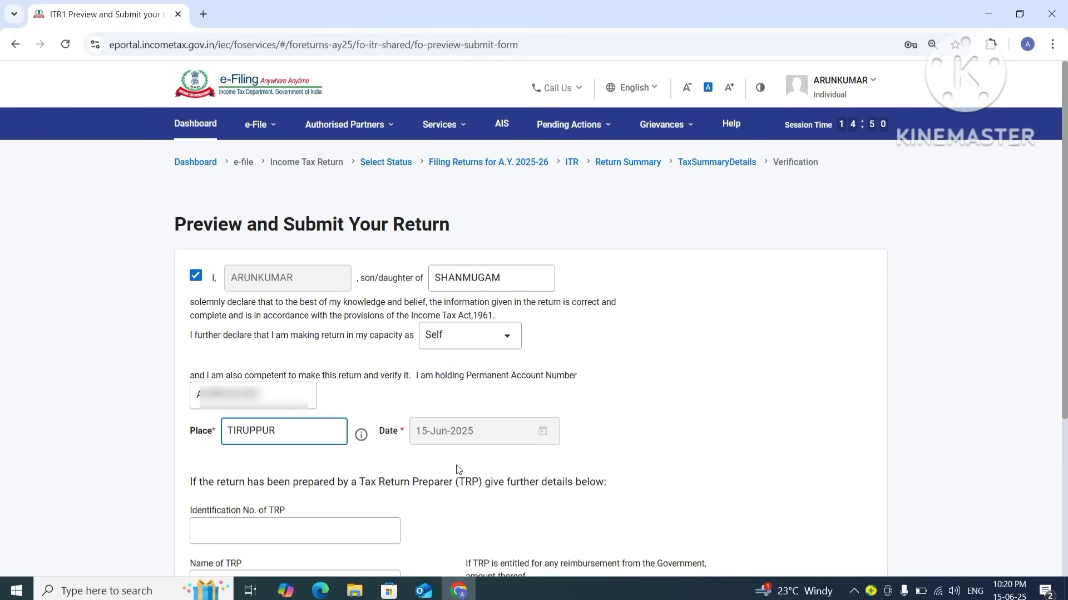
pyautogui.scroll(-5, 457, 469)
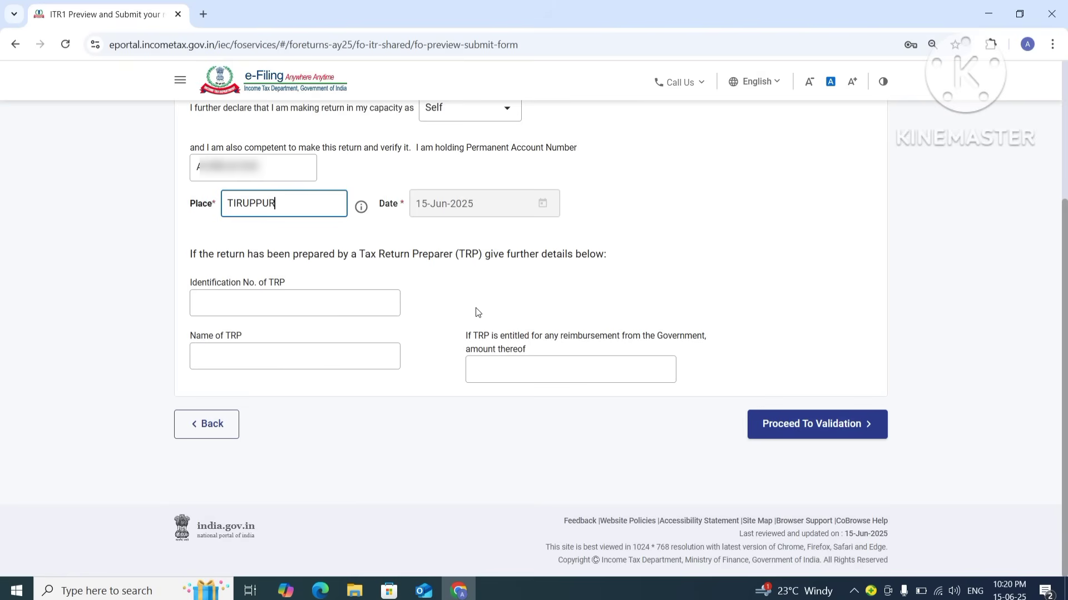
pyautogui.click(819, 428)
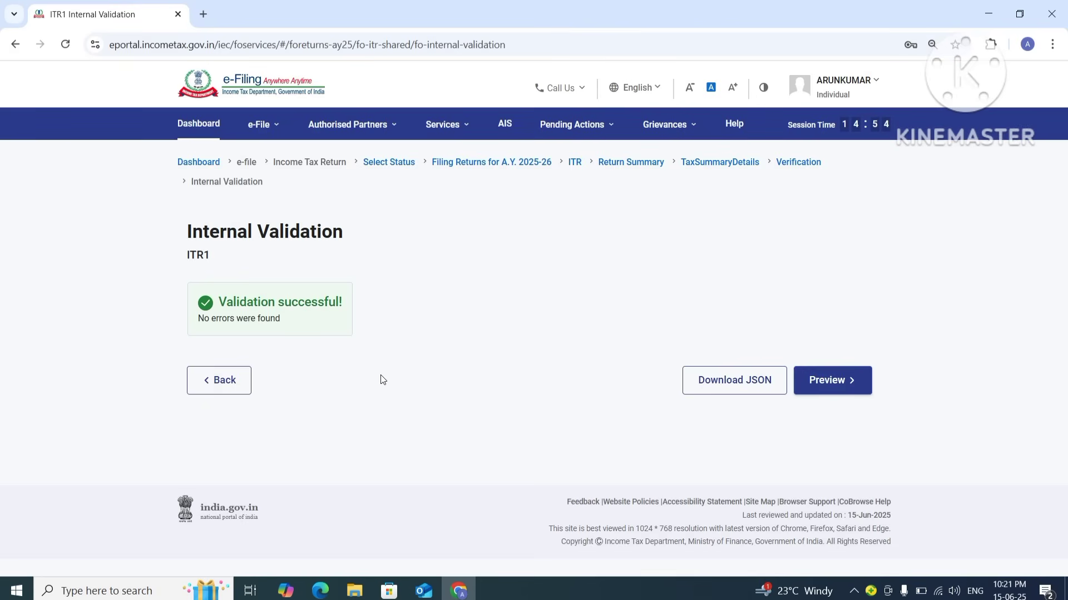
# Preview the validated ITR-1 return, run the upload level validation and proceed to verification
pyautogui.click(842, 395)
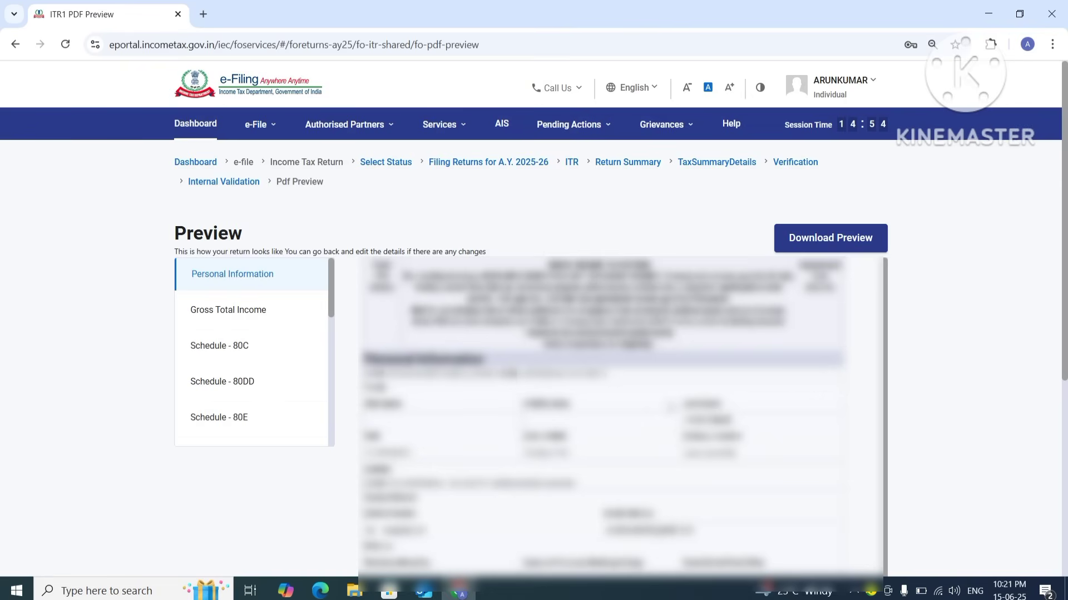
pyautogui.scroll(-3, 670, 406)
pyautogui.scroll(-5, 670, 406)
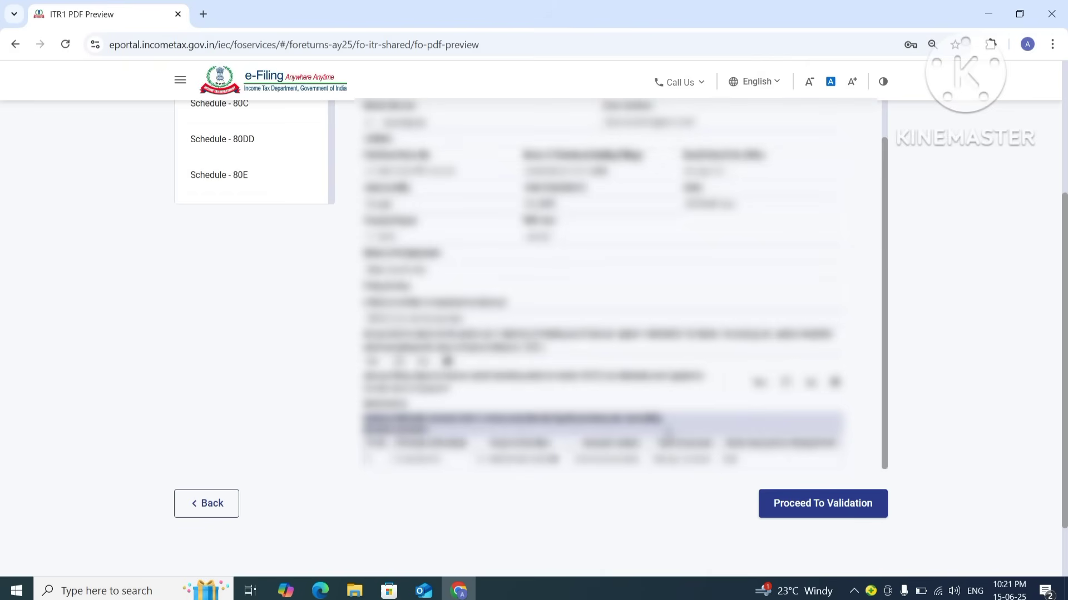
pyautogui.click(819, 511)
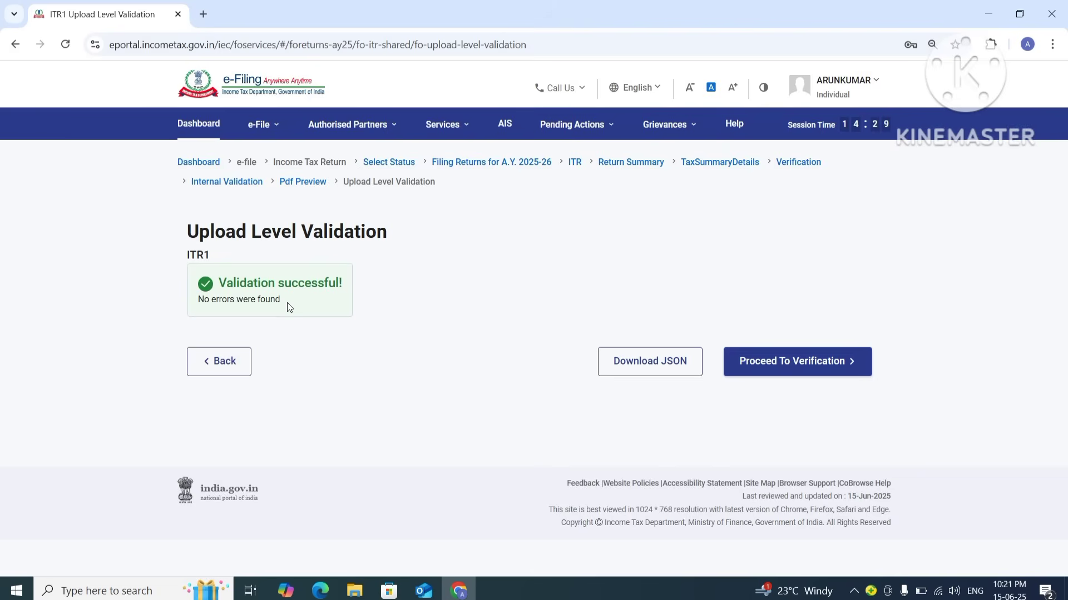
pyautogui.click(818, 366)
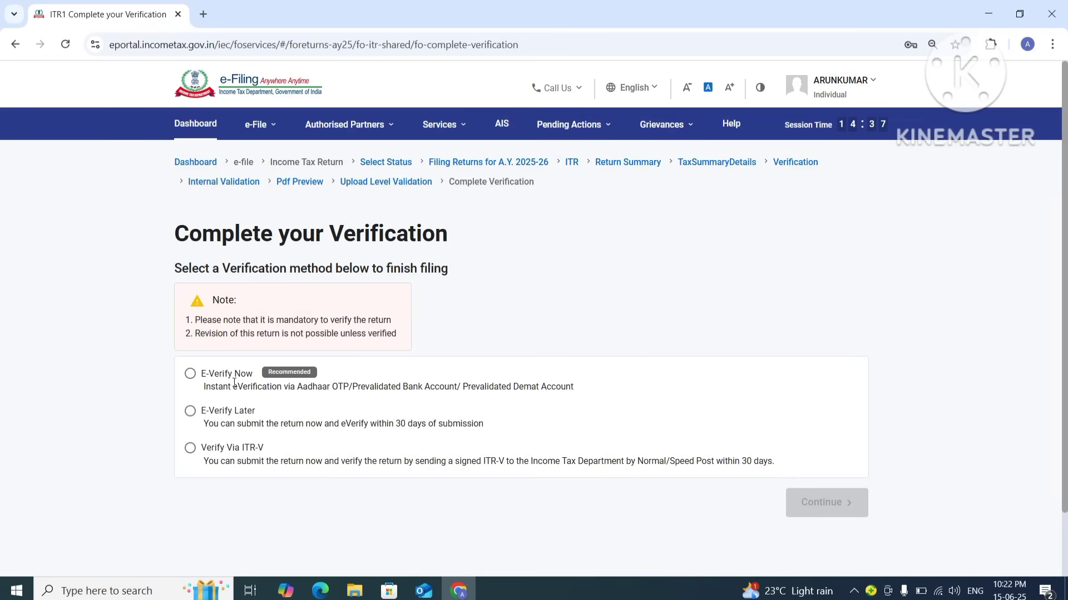
# Choose E-Verify Now with an OTP on the Aadhaar-registered mobile number, agree to validate the Aadhaar details and generate the OTP
pyautogui.click(191, 374)
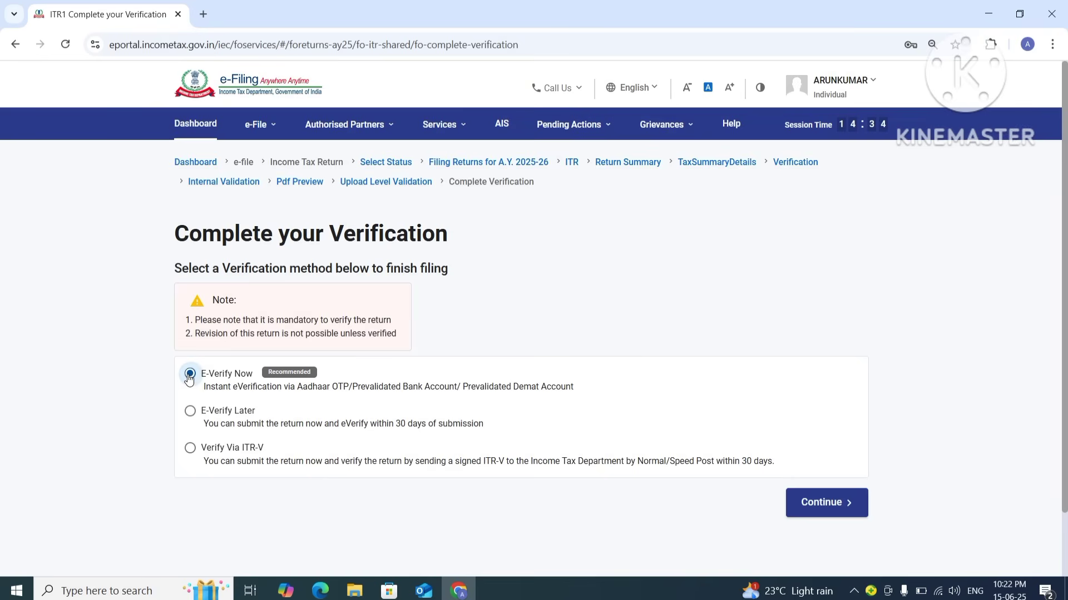
pyautogui.click(844, 509)
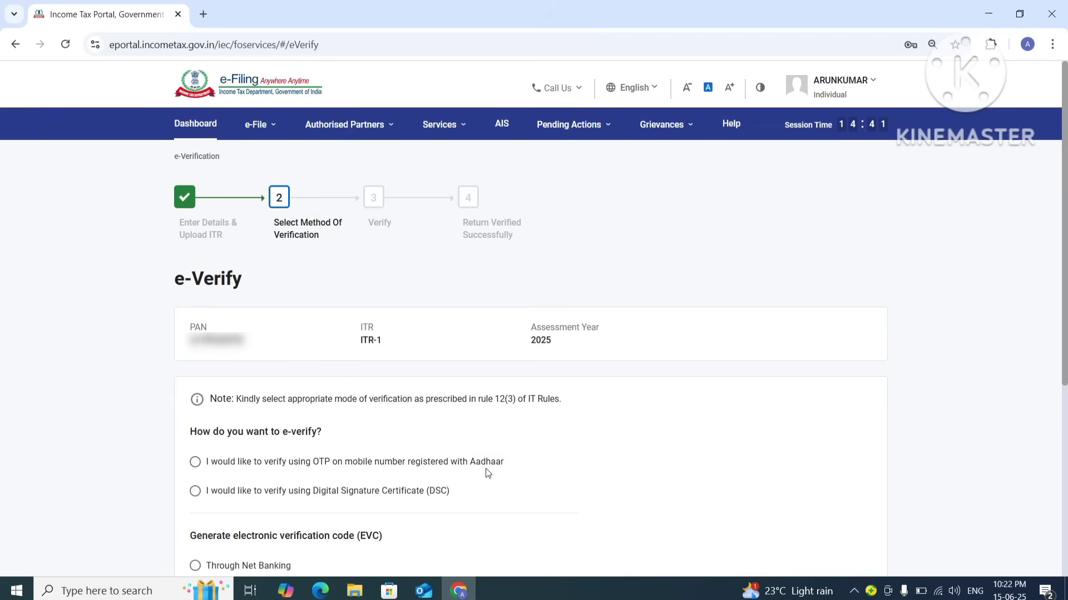
pyautogui.click(195, 463)
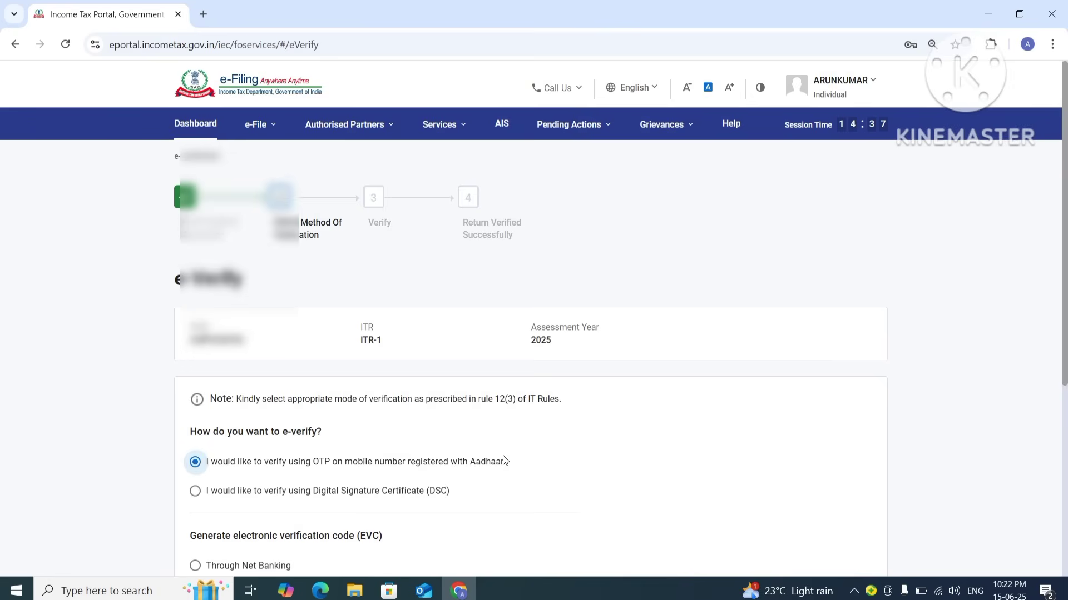
pyautogui.scroll(-5, 502, 456)
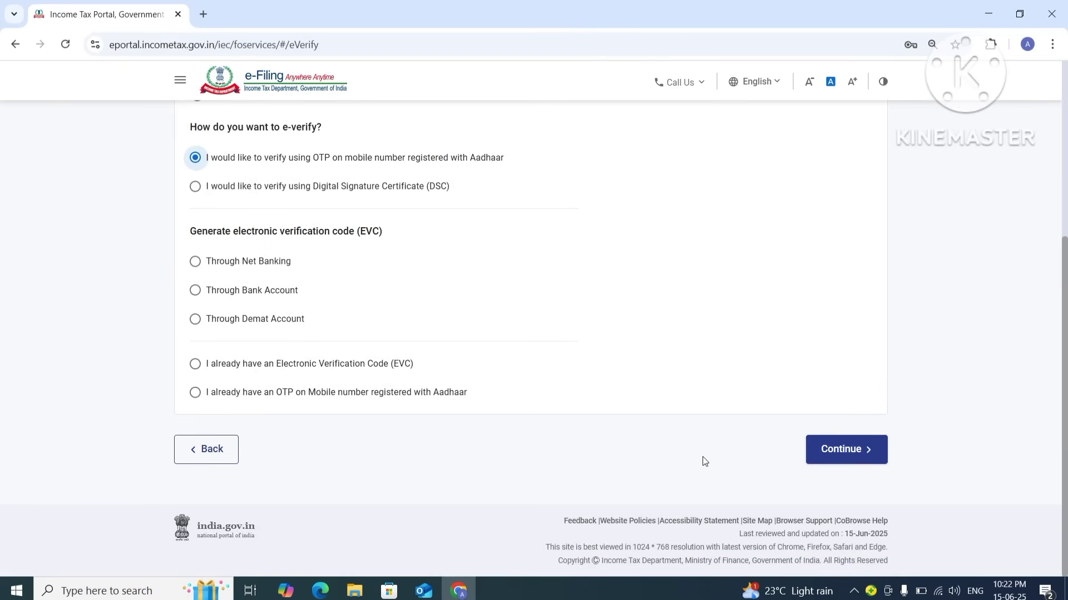
pyautogui.click(845, 453)
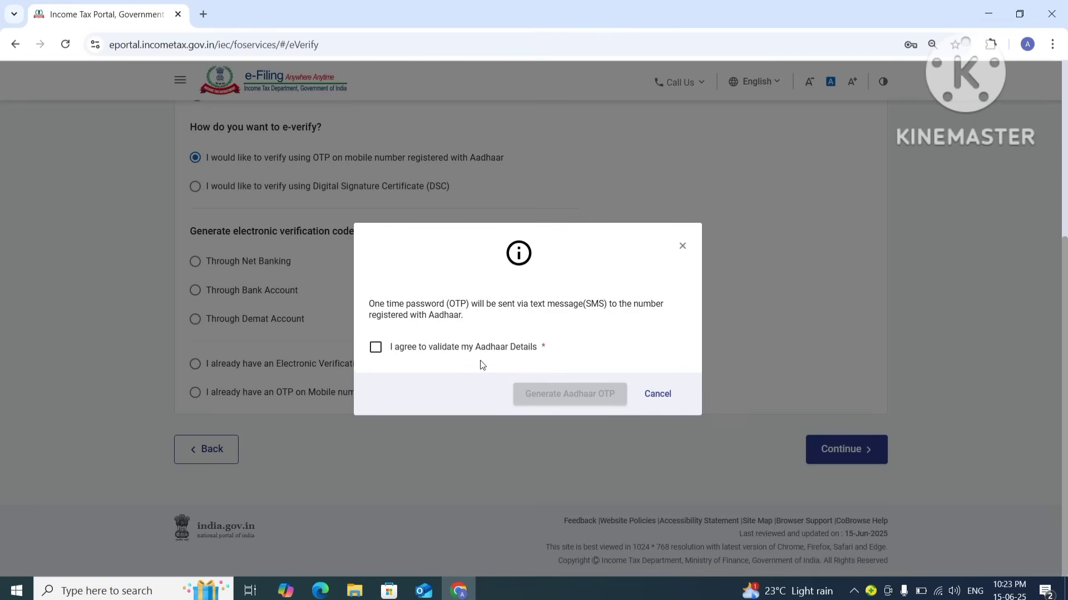
pyautogui.click(376, 350)
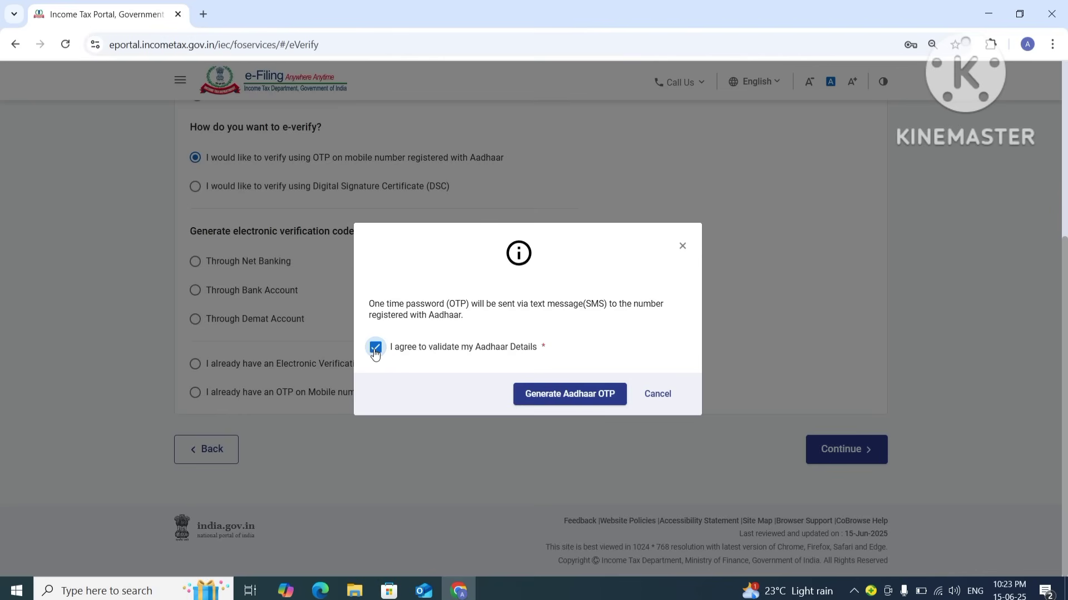
pyautogui.click(563, 397)
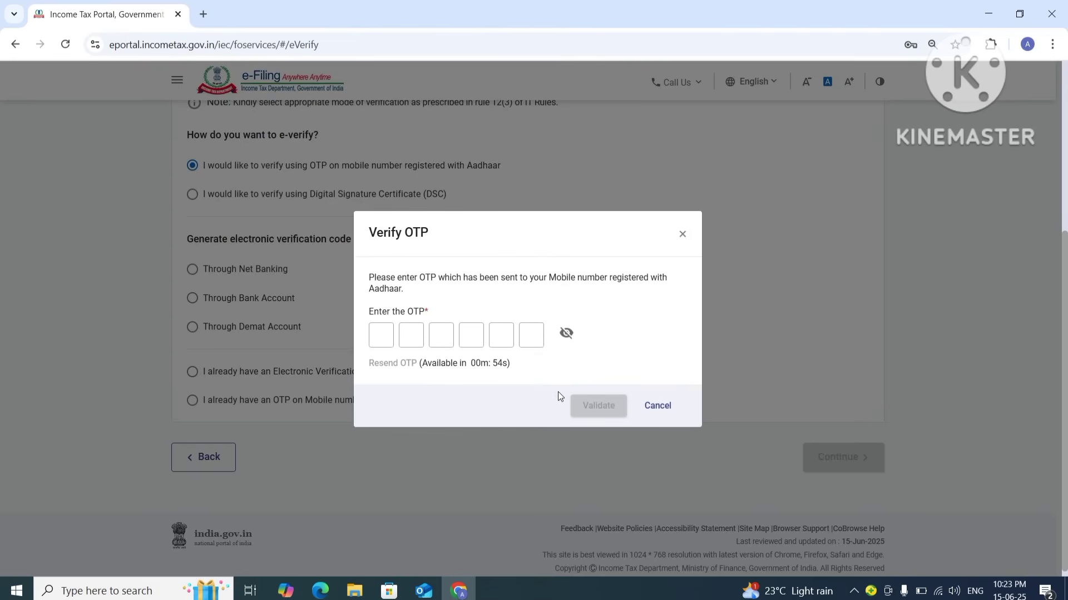
# Enter and validate the Aadhaar OTP, and confirm the submission of the return
pyautogui.click(375, 340)
pyautogui.write('******')
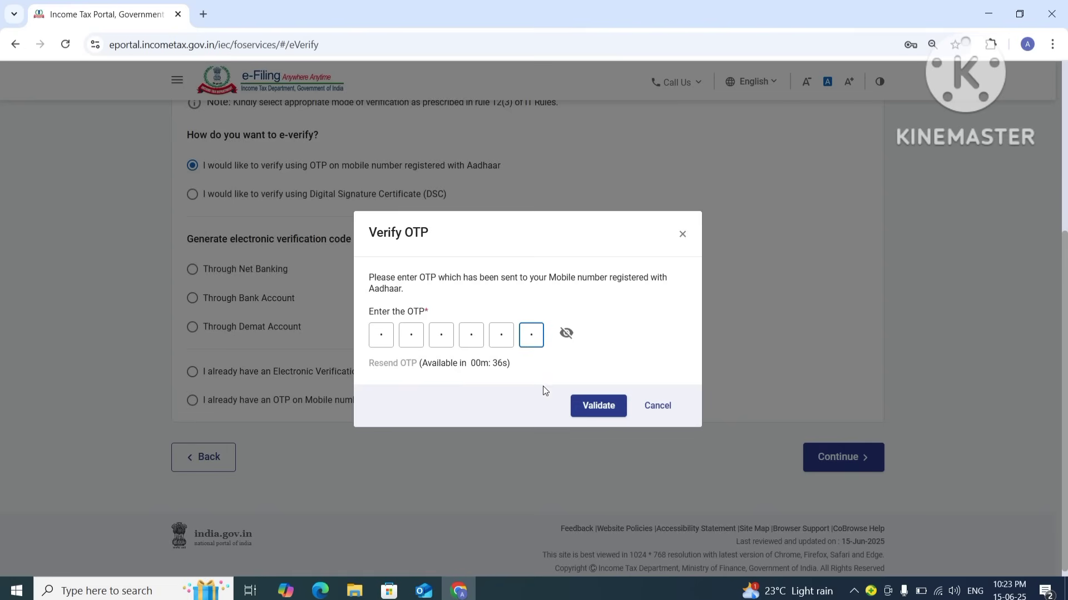
pyautogui.click(596, 413)
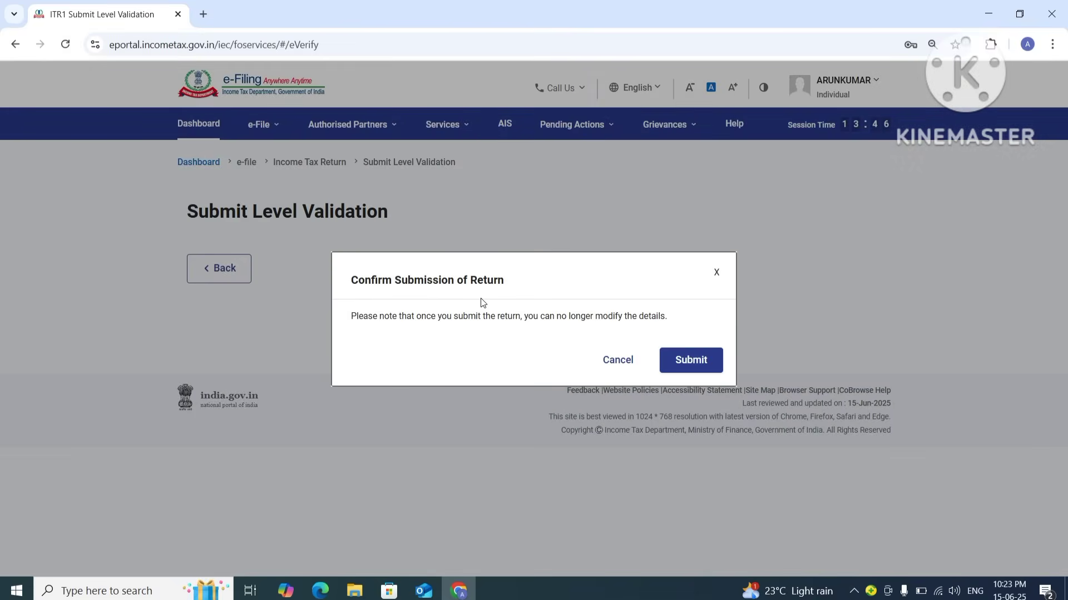
pyautogui.click(695, 362)
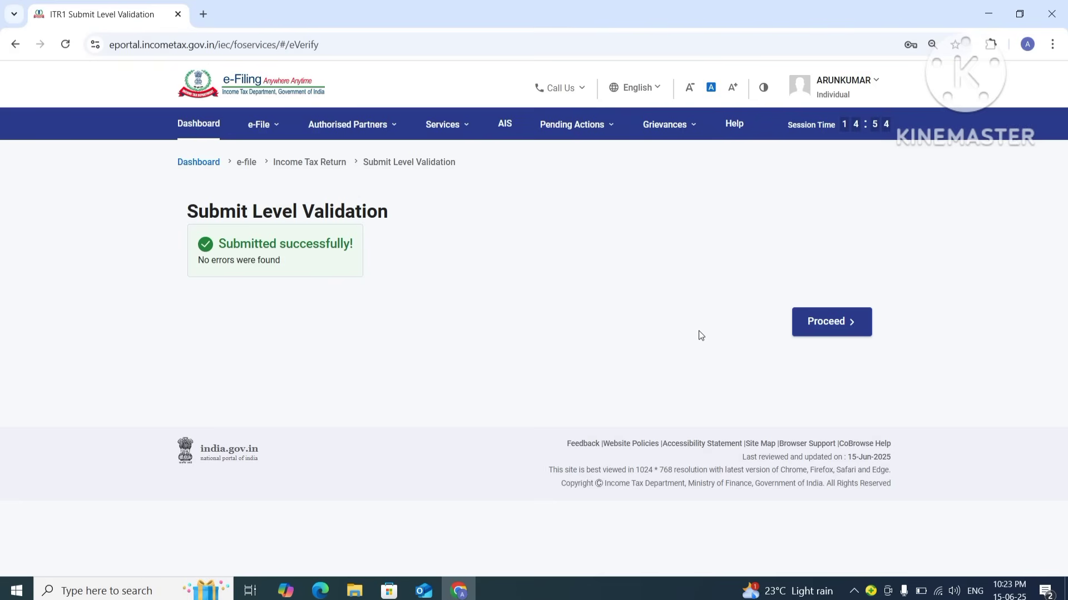
pyautogui.click(850, 330)
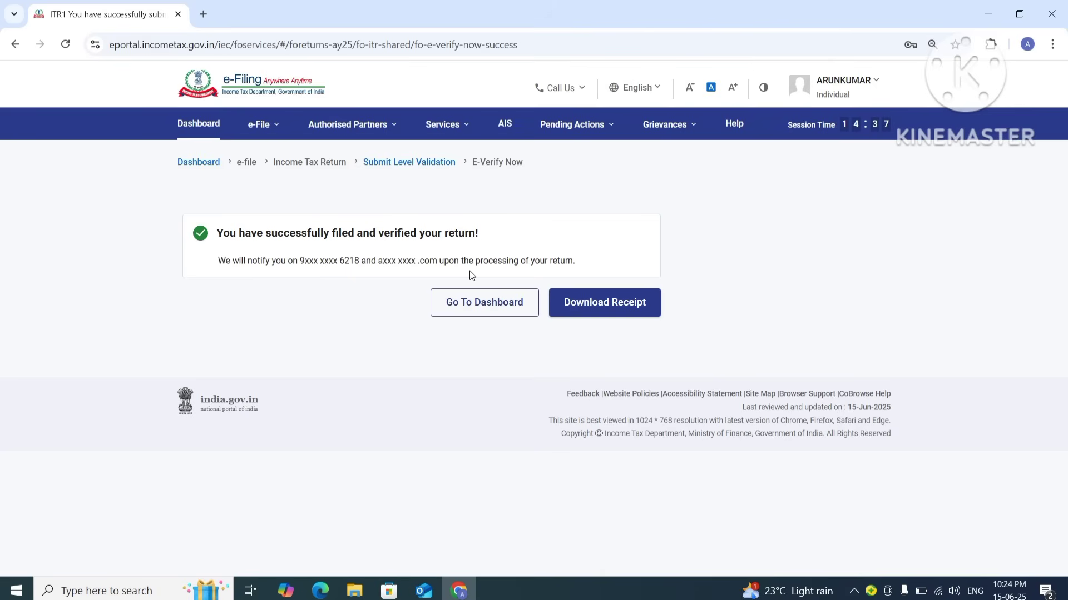
# Download the filing receipt and open the acknowledgement PDF to look through it
pyautogui.click(600, 311)
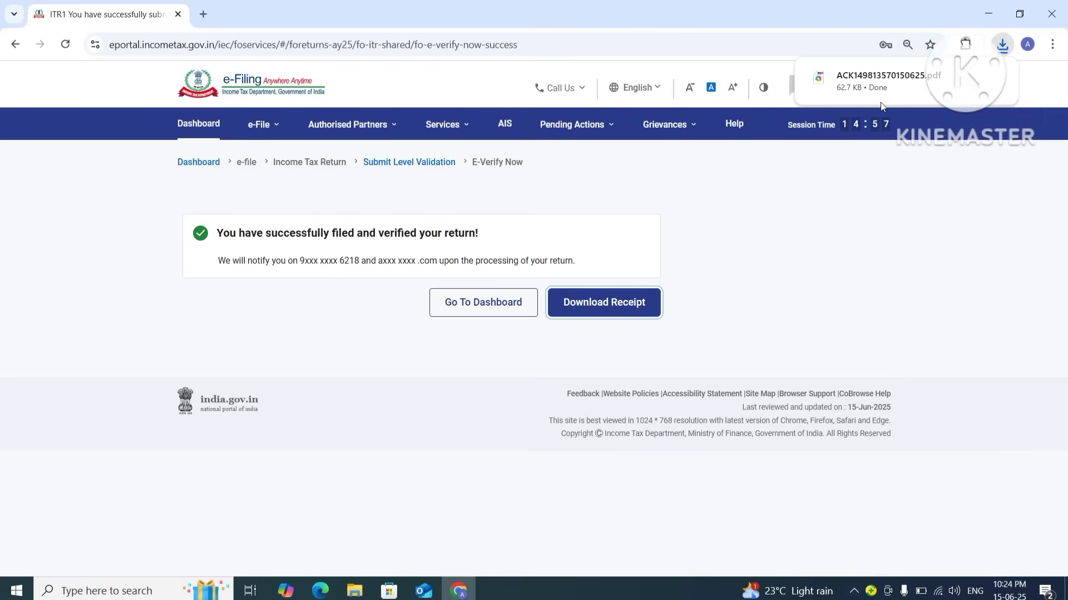
pyautogui.moveTo(891, 88)
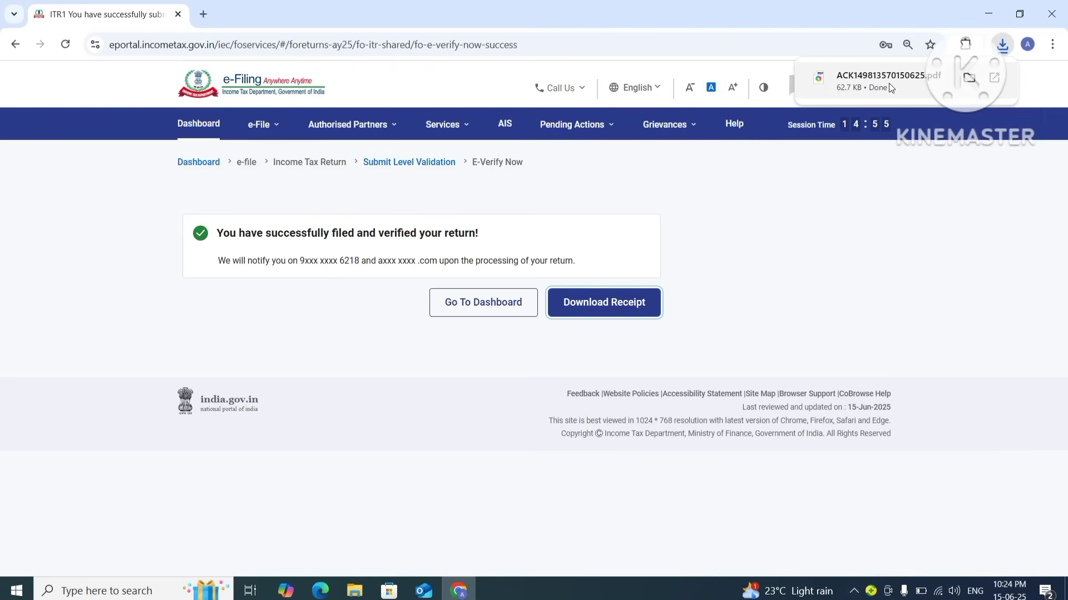
pyautogui.click(888, 83)
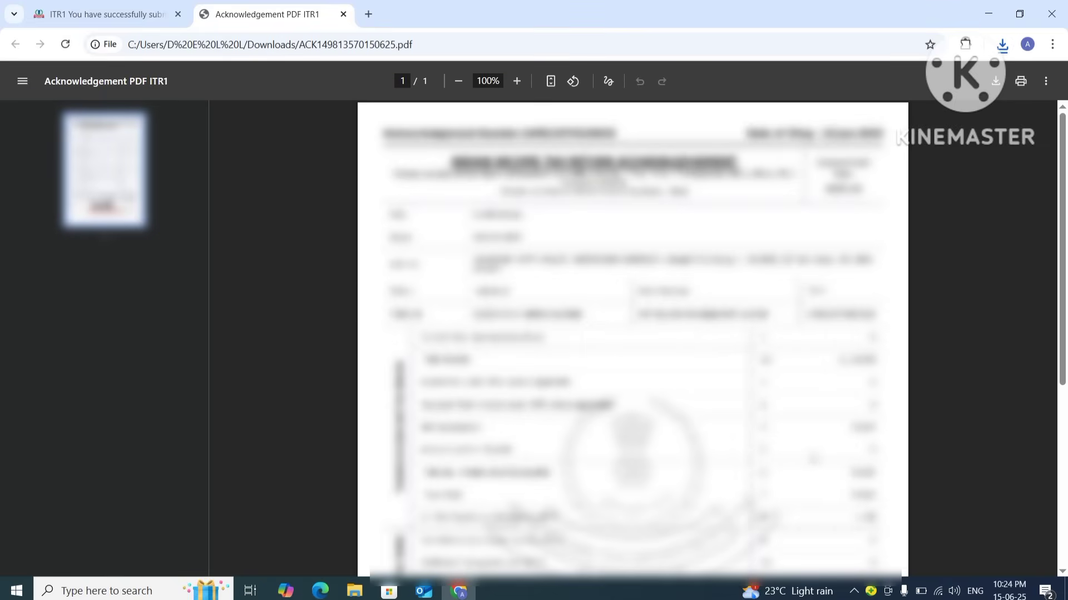
pyautogui.scroll(-4, 812, 457)
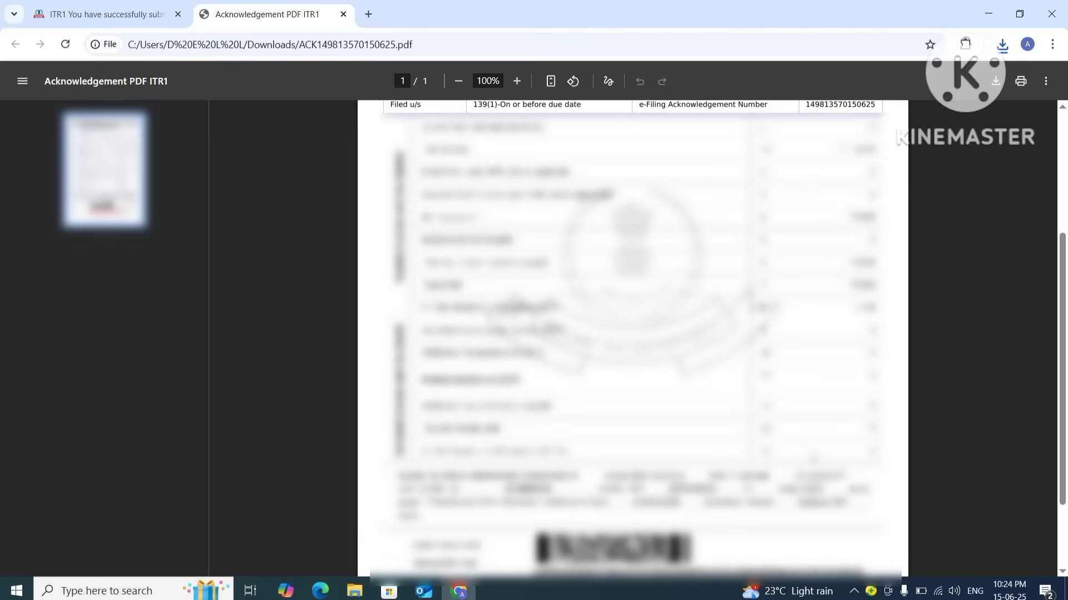